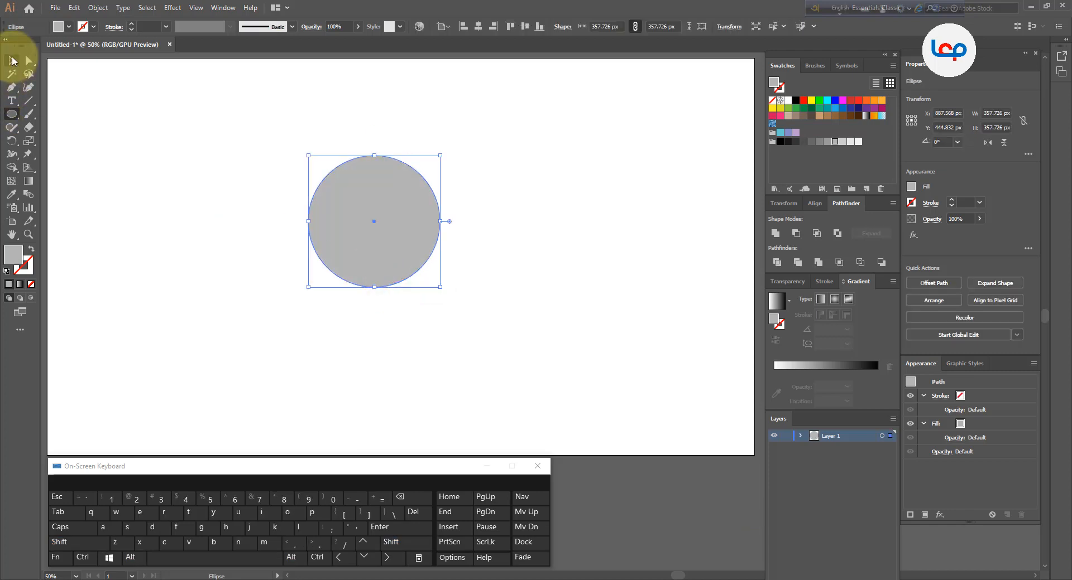
Move the gray circle slightly to the left on the artboard
left_click(11, 60)
left_click(253, 196)
scroll(355, 225, "down", 2)
scroll(355, 225, "up", 2)
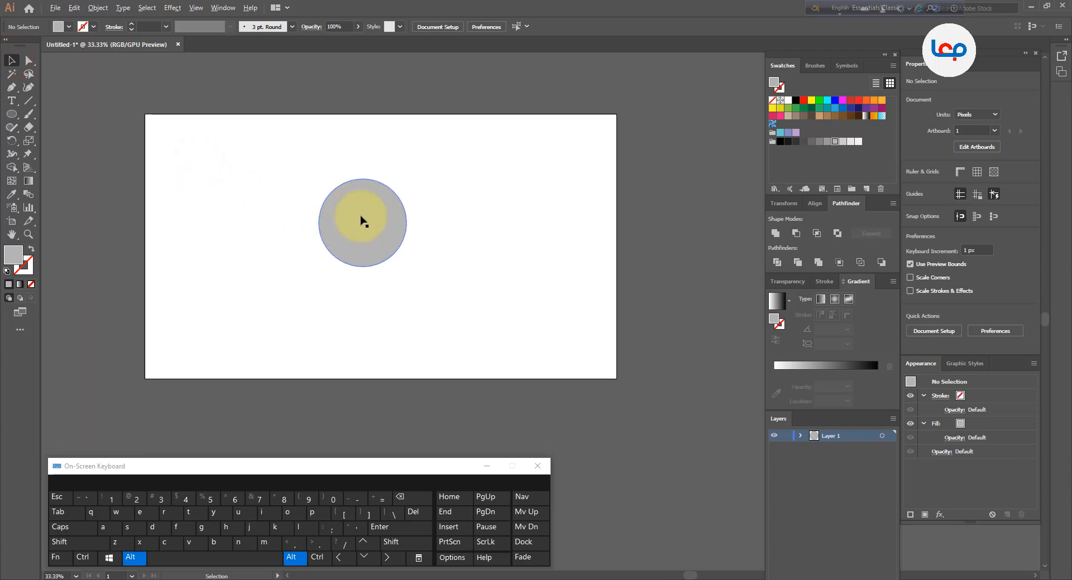
mouse_move(259, 247)
left_mouse_down()
mouse_move(290, 244)
mouse_move(275, 243)
left_mouse_up()
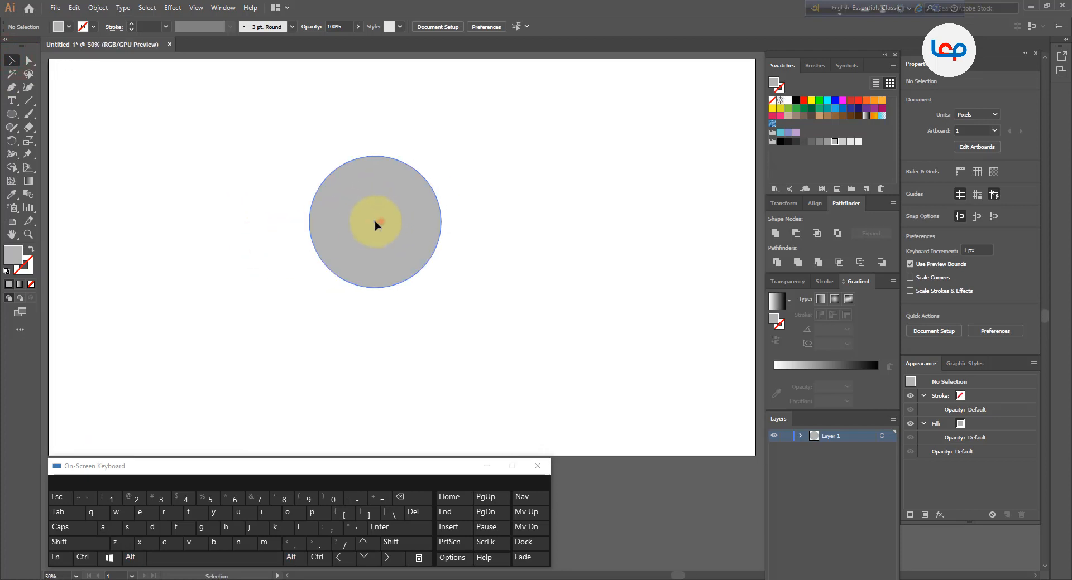
left_click_drag(376, 225, 360, 225)
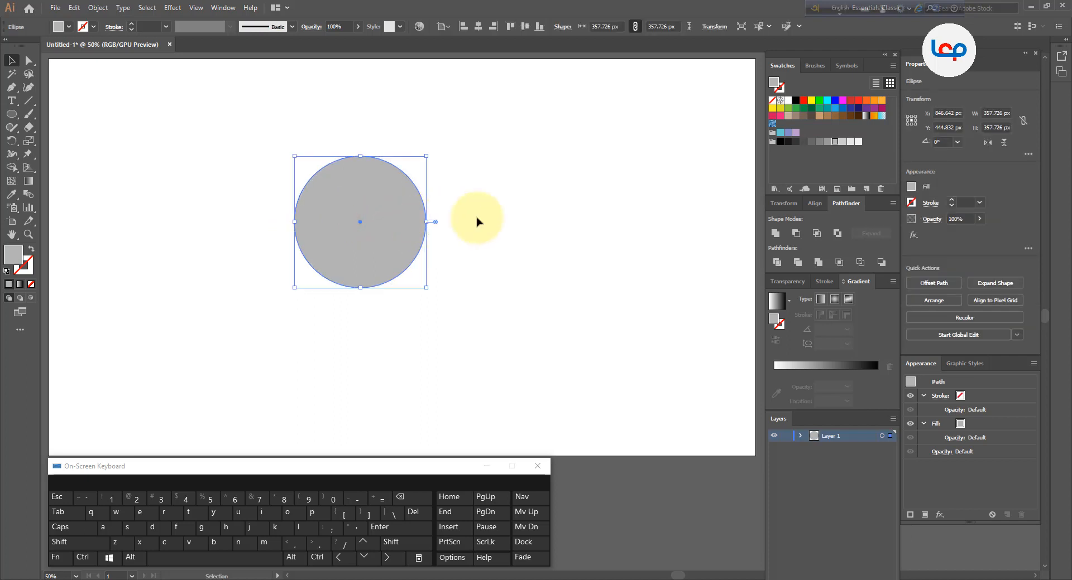
Draw a square snapped to the circle's bounding box, about 358 px wide, with the Rectangle tool
left_click(142, 172)
left_click_drag(13, 120, 50, 113)
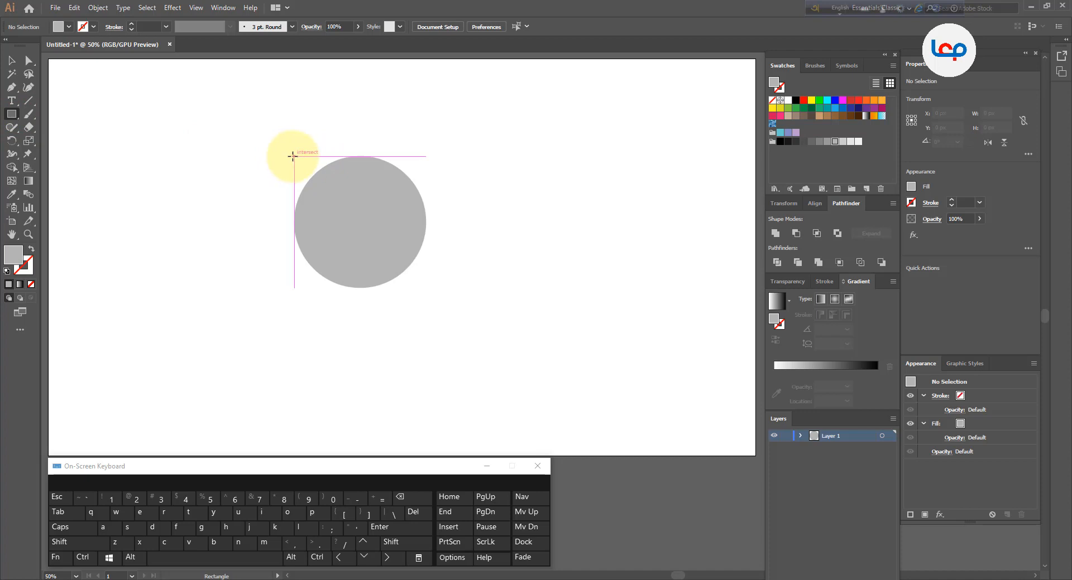
left_click_drag(294, 156, 406, 289)
left_click(11, 60)
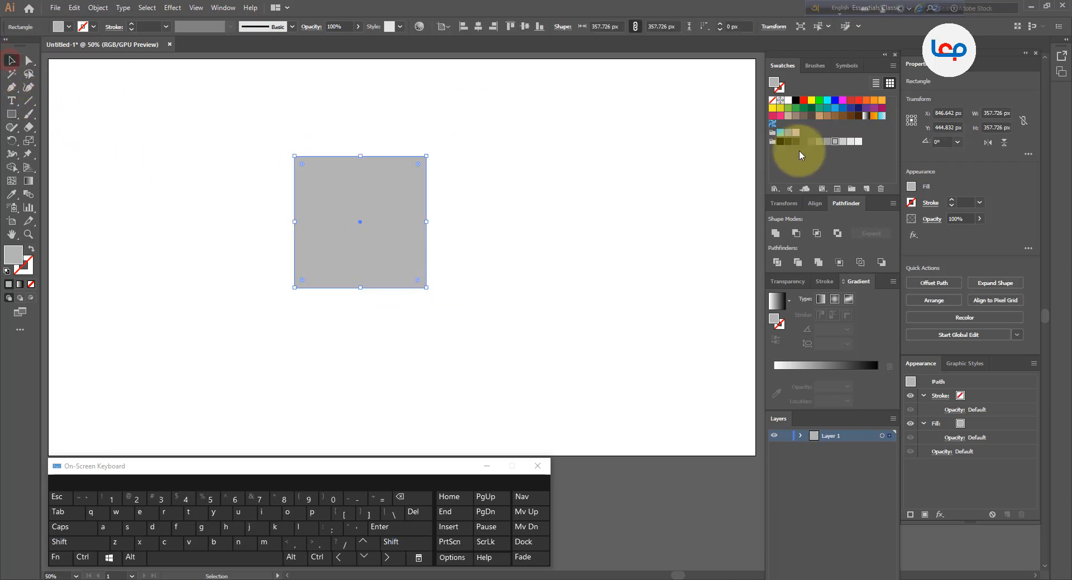
Fill the square with dark gray and send it behind the circle
left_click(811, 143)
left_click(615, 186)
left_click(384, 206)
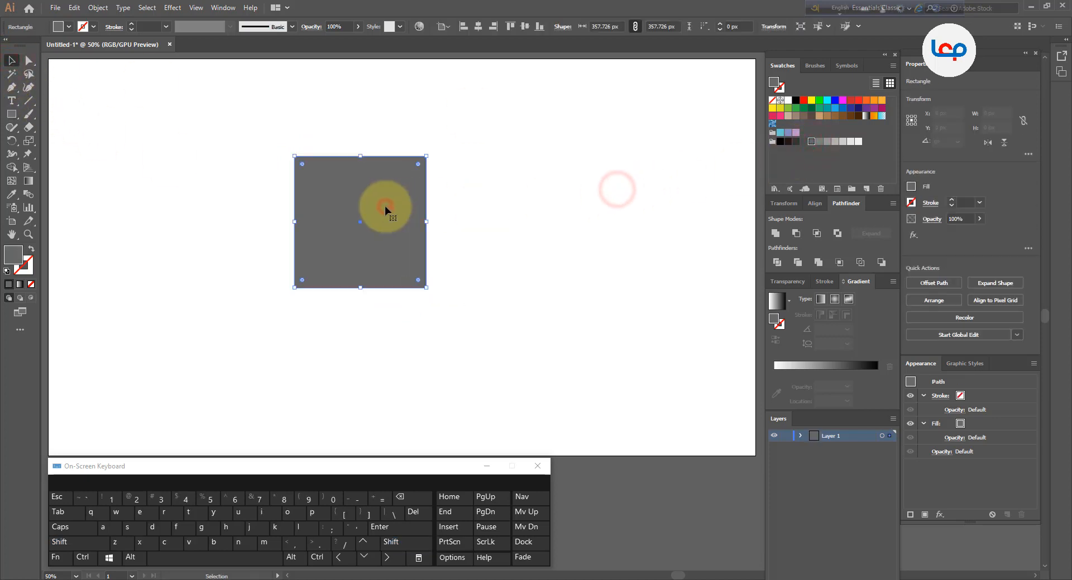
right_click(384, 206)
mouse_move(466, 386)
left_click(534, 418)
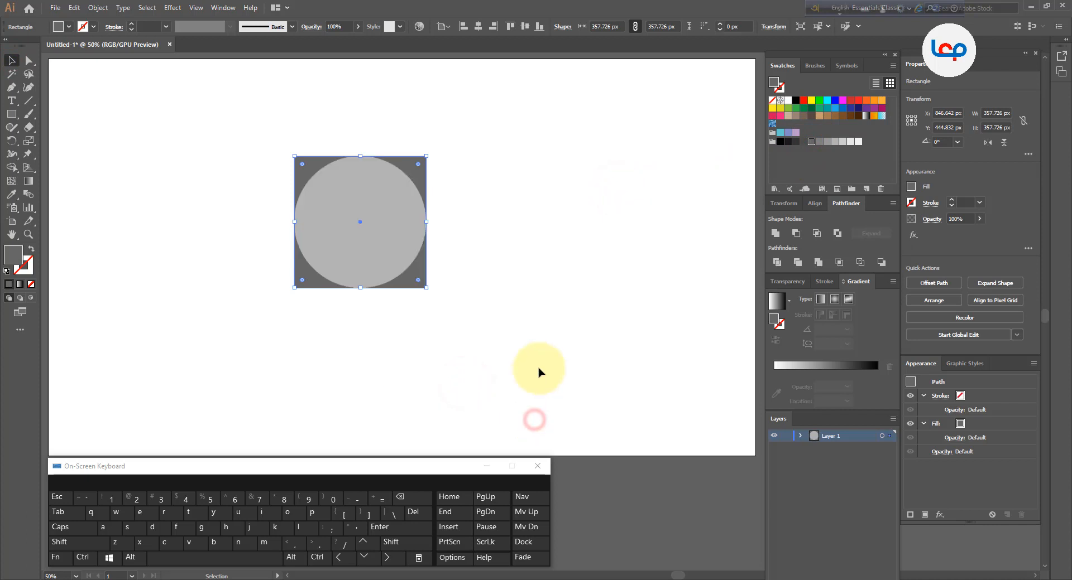
Rotate the square 45 degrees into a diamond around the circle and select both shapes
left_click(538, 368)
scroll(352, 180, "up", 2)
scroll(381, 178, "up", 2)
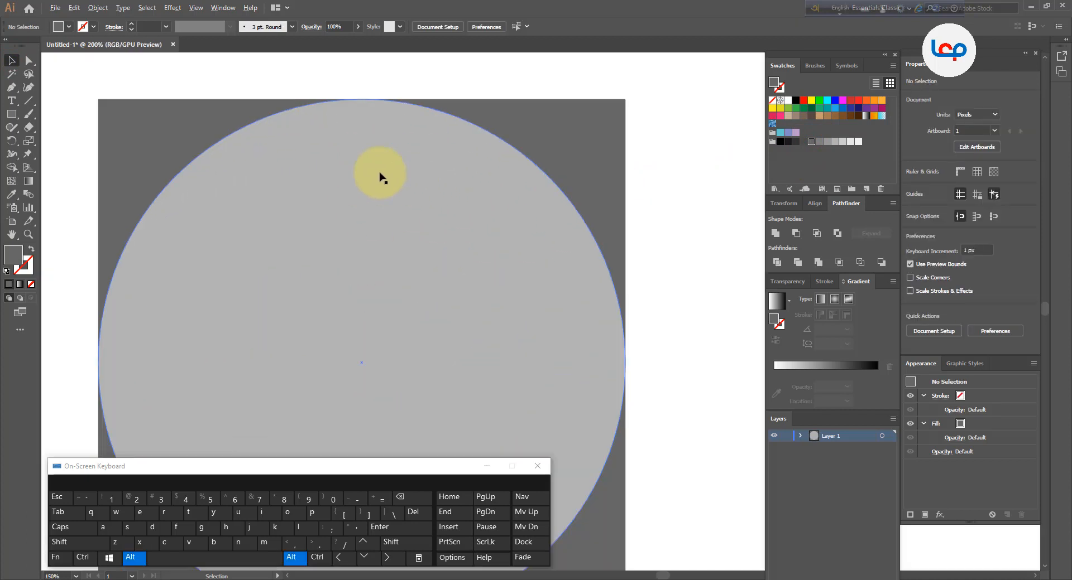
scroll(378, 174, "down", 2)
left_click(346, 297)
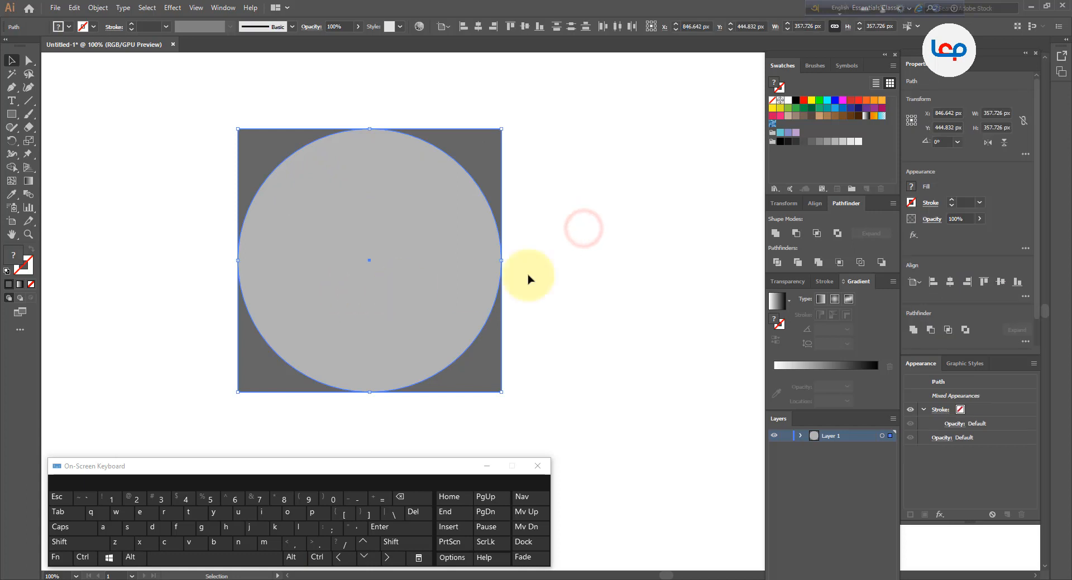
scroll(418, 239, "down", 2)
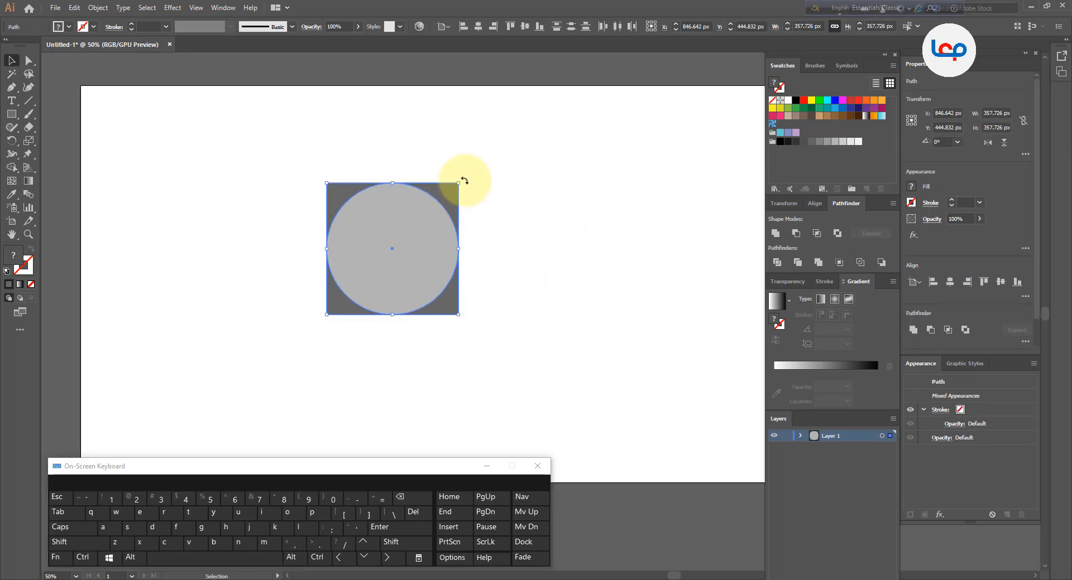
left_click_drag(464, 180, 476, 250)
left_click(510, 221)
left_click_drag(497, 201, 329, 280)
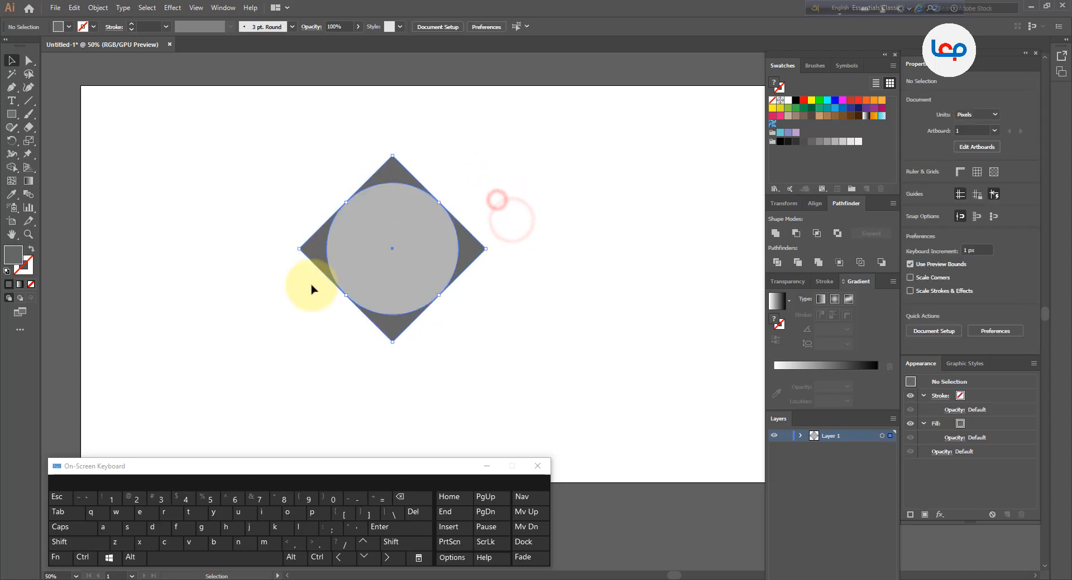
With Shape Builder, delete the diamond's left, top and right corners, keeping only the bottom point
left_click(15, 169)
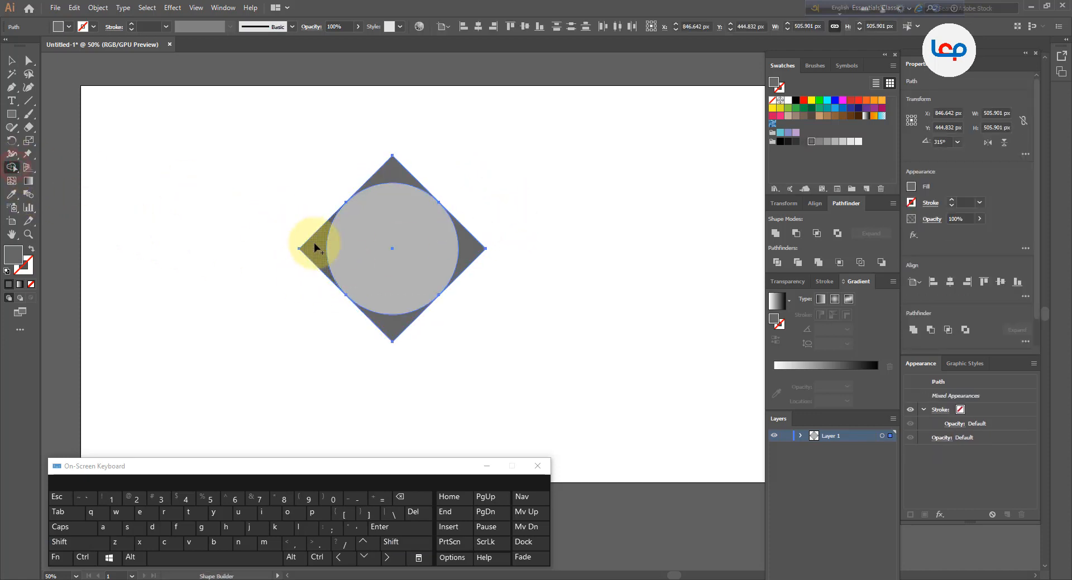
left_click(314, 247, "alt")
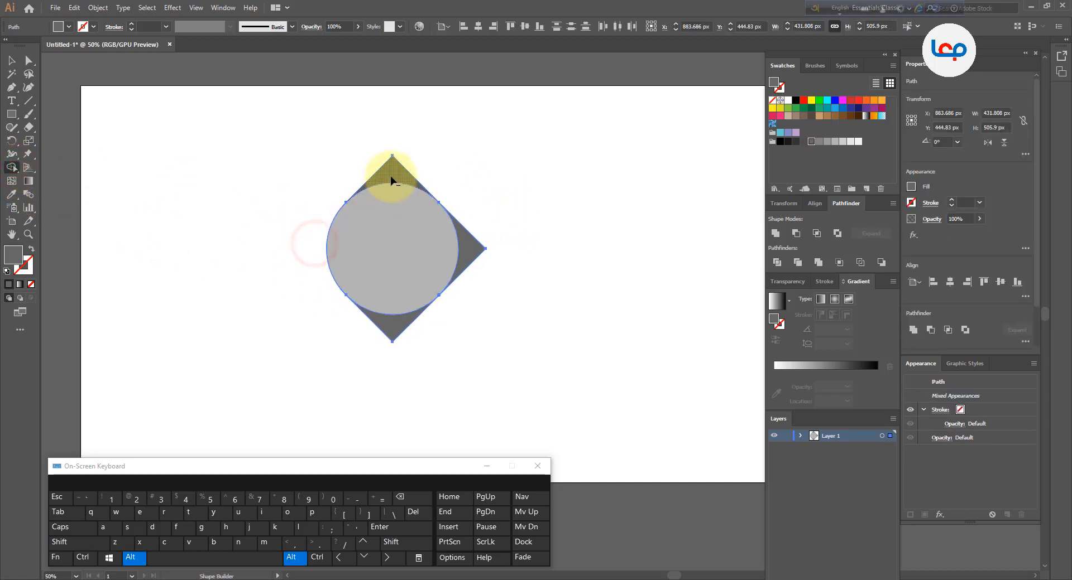
left_click(391, 177, "alt")
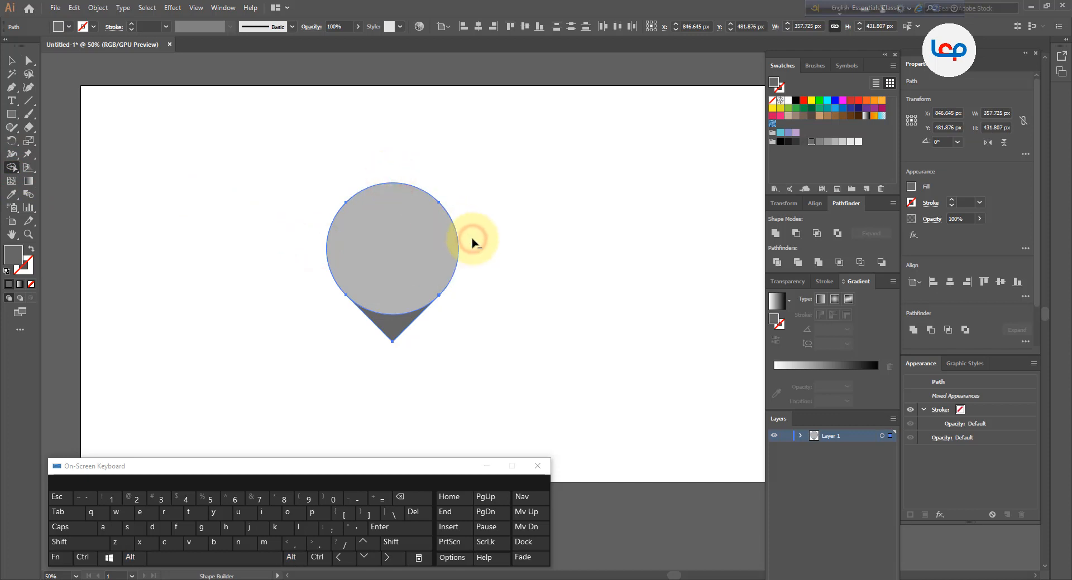
left_click(11, 61)
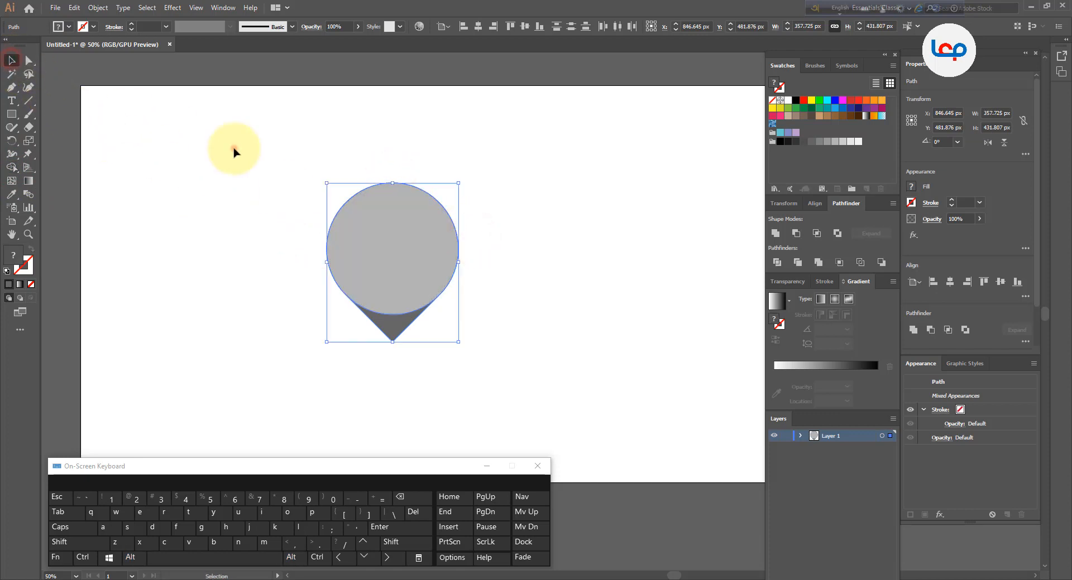
left_click(233, 151)
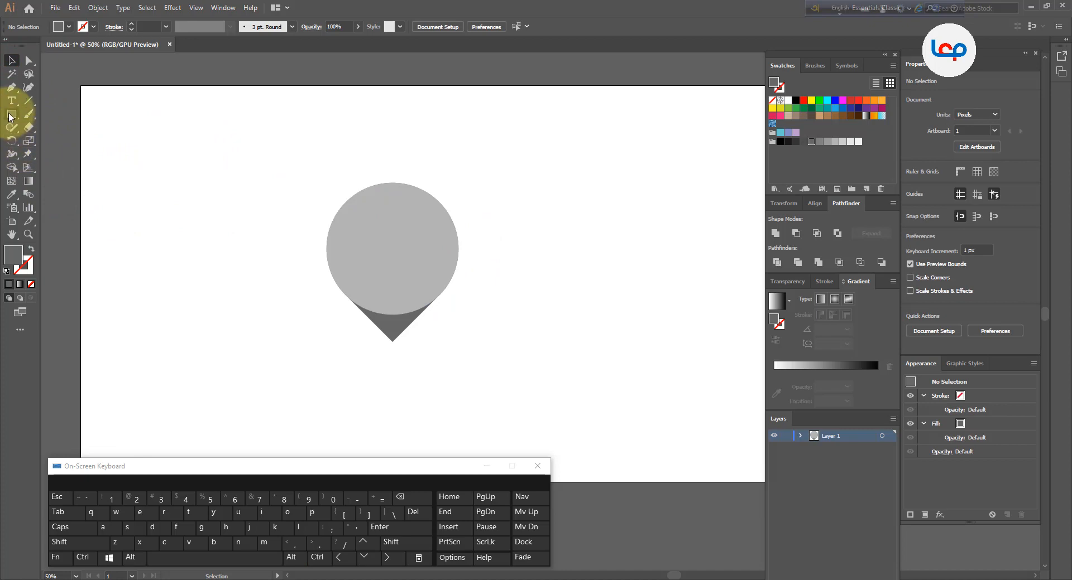
Copy the circle and paste a duplicate
left_click(420, 246)
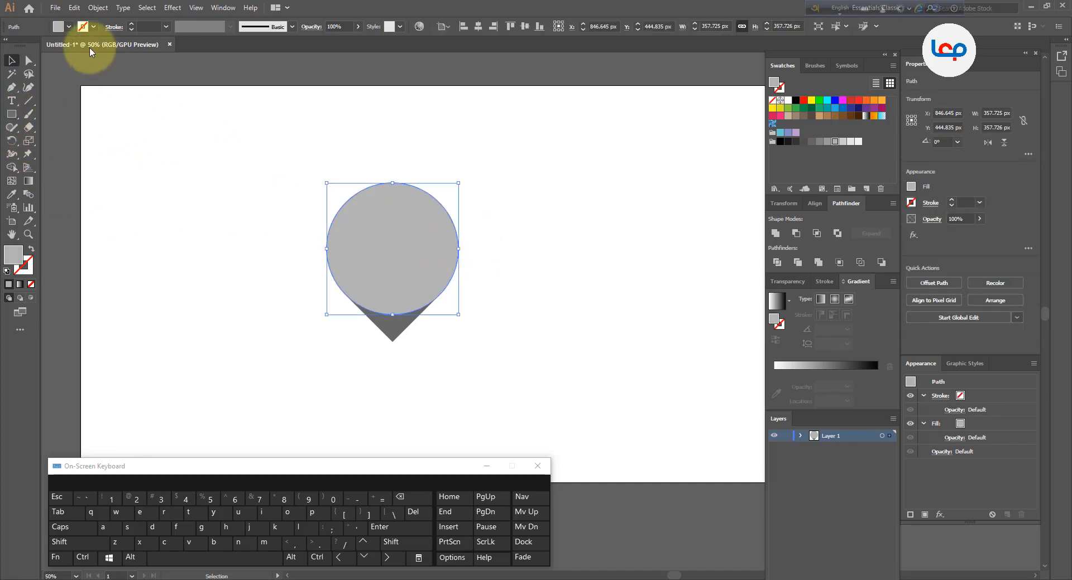
left_click(57, 9)
mouse_move(75, 8)
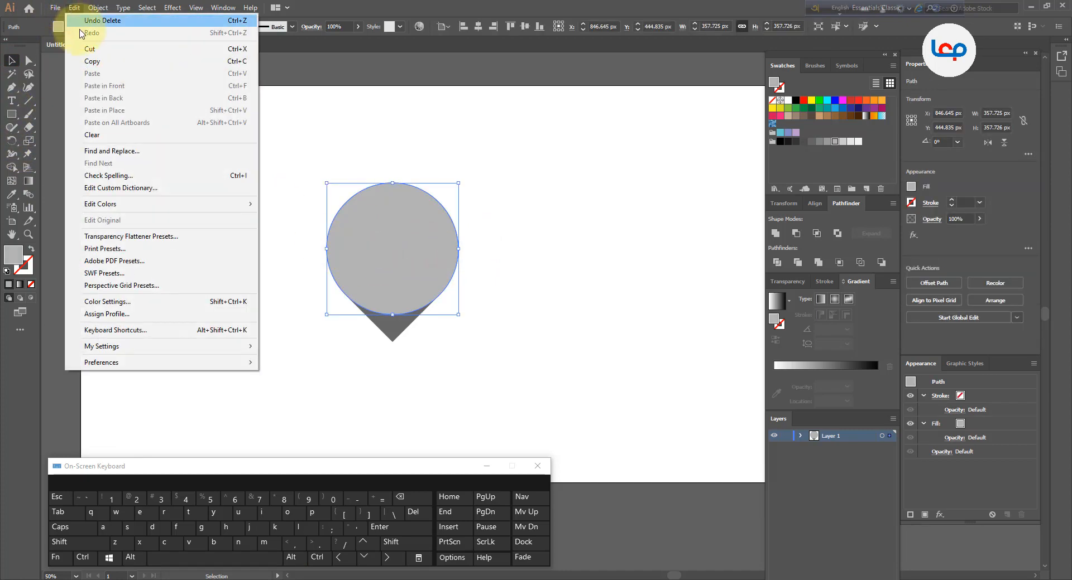
left_click(92, 62)
left_click(72, 8)
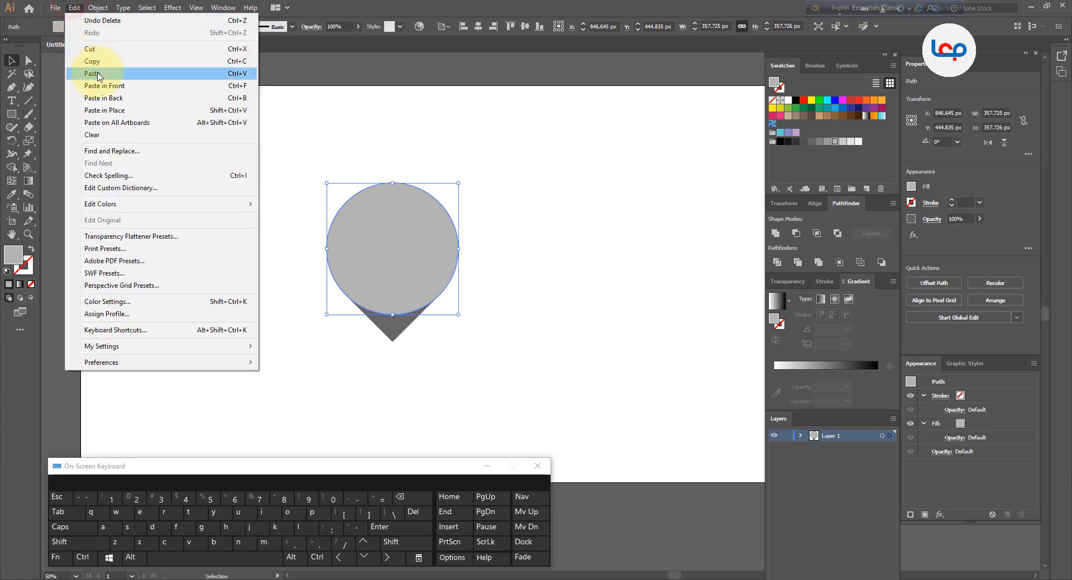
left_click(89, 74)
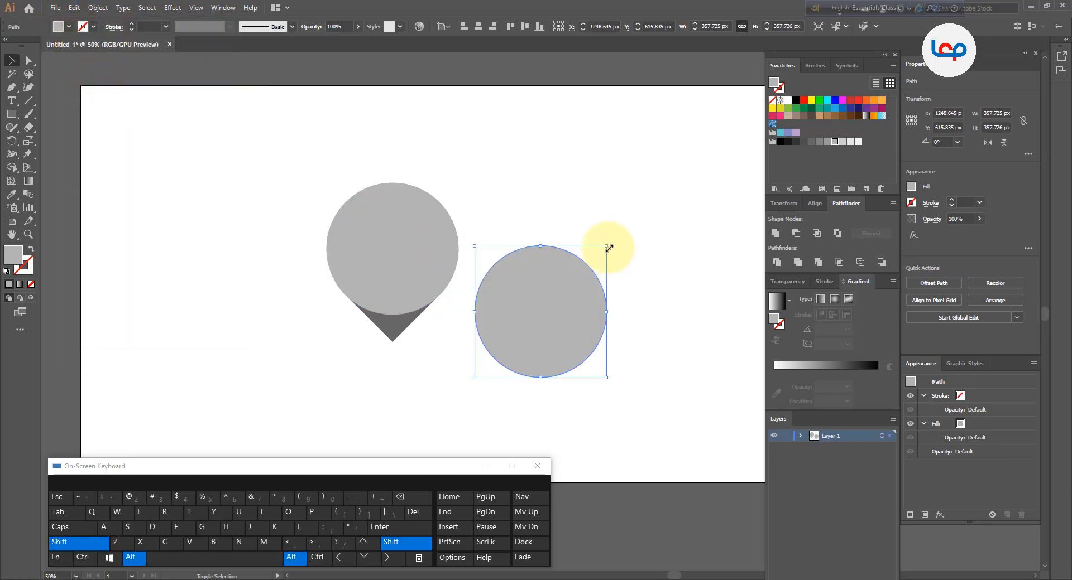
Scale the pasted circle down to about 190 px and move it into the center of the large circle
left_click_drag(606, 247, 603, 281)
left_click_drag(556, 307, 409, 240)
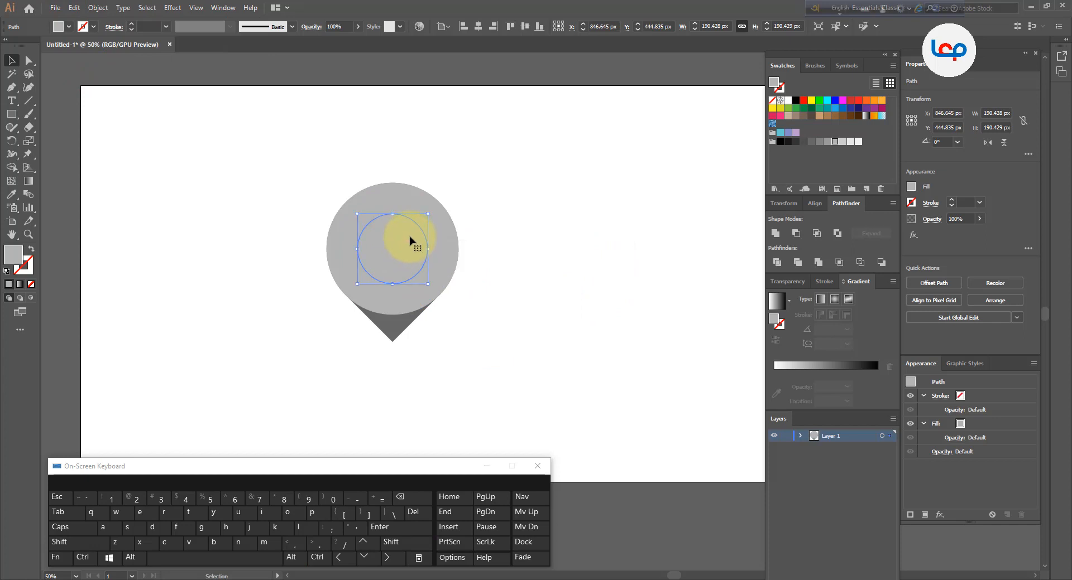
Select both circles and combine them with Pathfinder Exclude to cut a round hole in the large circle
scroll(408, 240, "up", 2)
left_click_drag(445, 193, 441, 196)
left_click(468, 224, "shift")
left_click(467, 224)
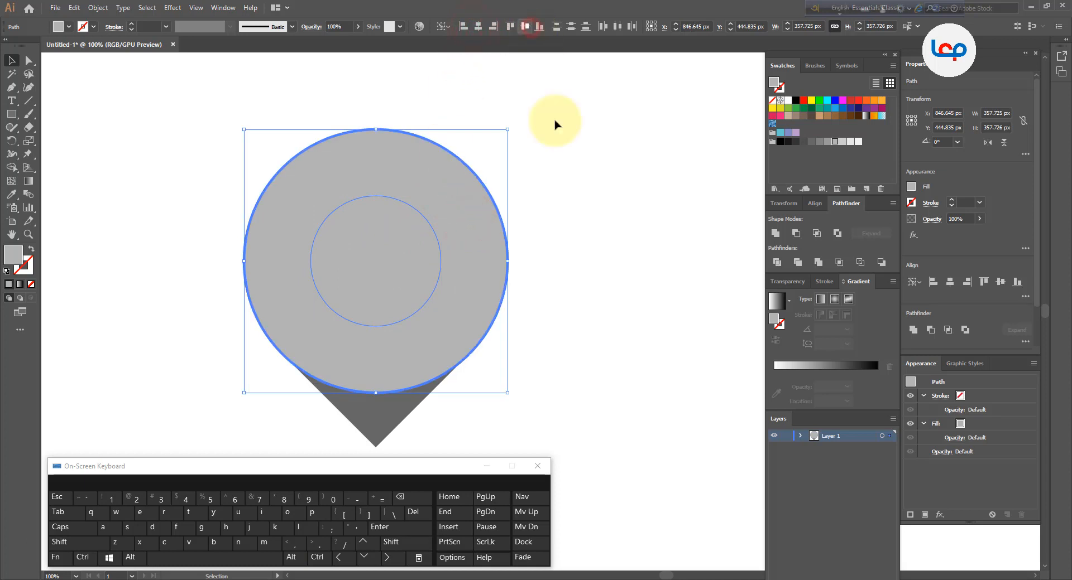
left_click(571, 162)
left_click(489, 223, "shift")
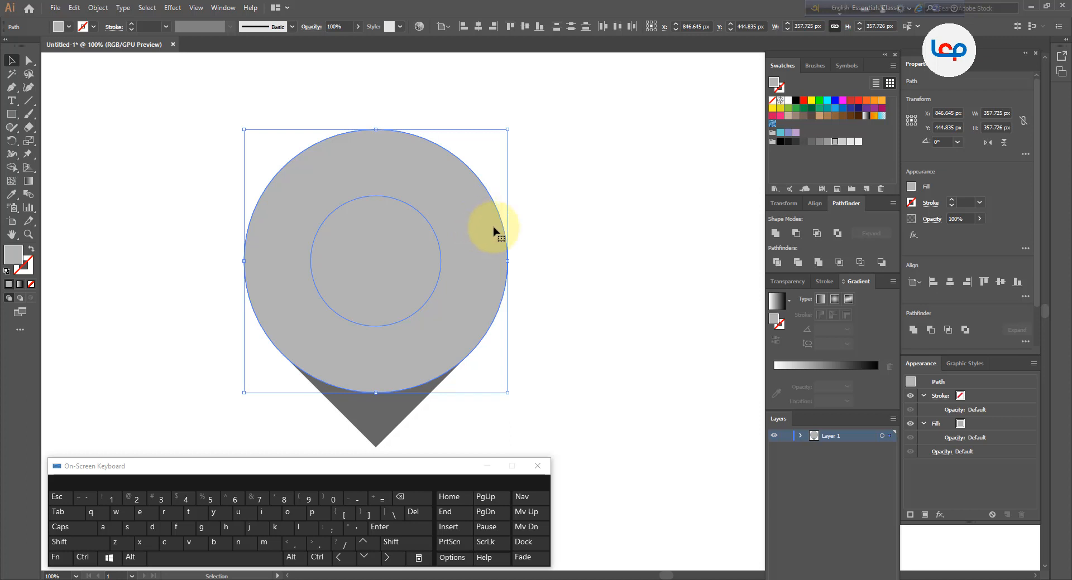
left_click(837, 235)
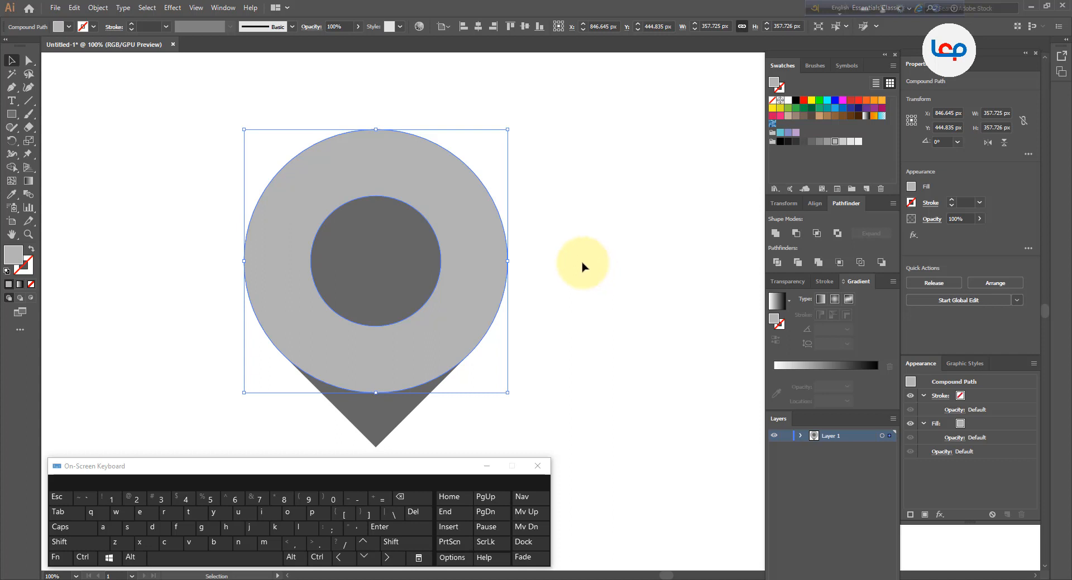
Try to delete the dark fill inside the hole with Shape Builder
left_click(11, 166)
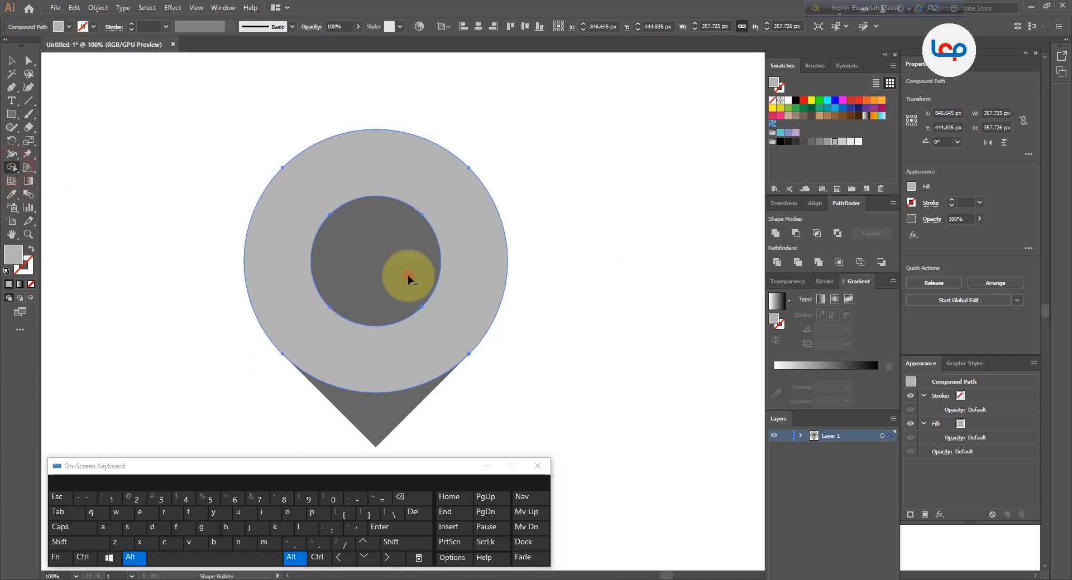
left_click(408, 279, "alt")
left_click(11, 60)
left_click(111, 112)
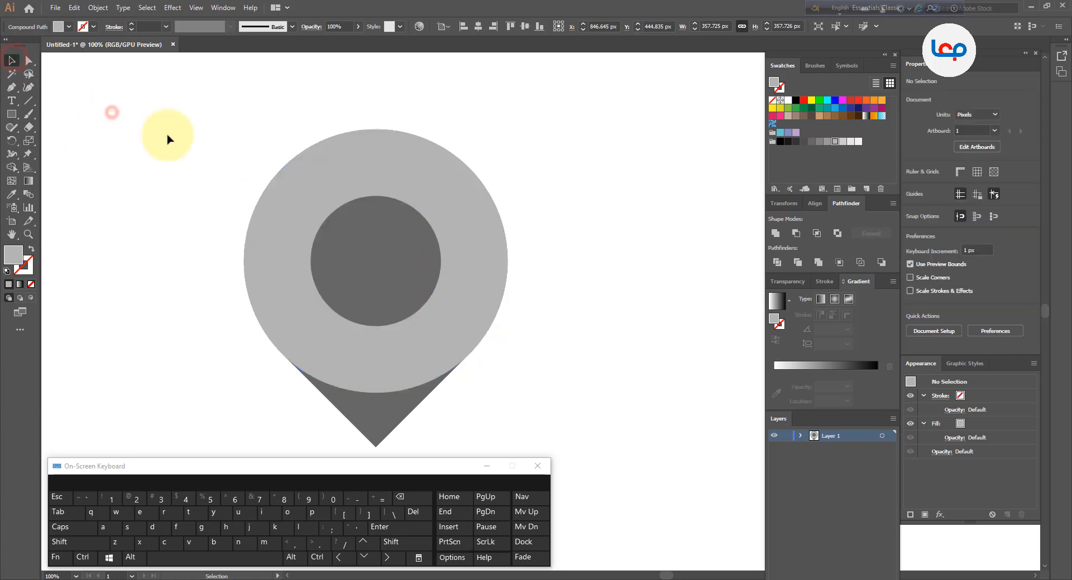
Select all shapes and delete the dark fill inside the hole with Shape Builder
left_click_drag(169, 139, 544, 343)
left_click(12, 167)
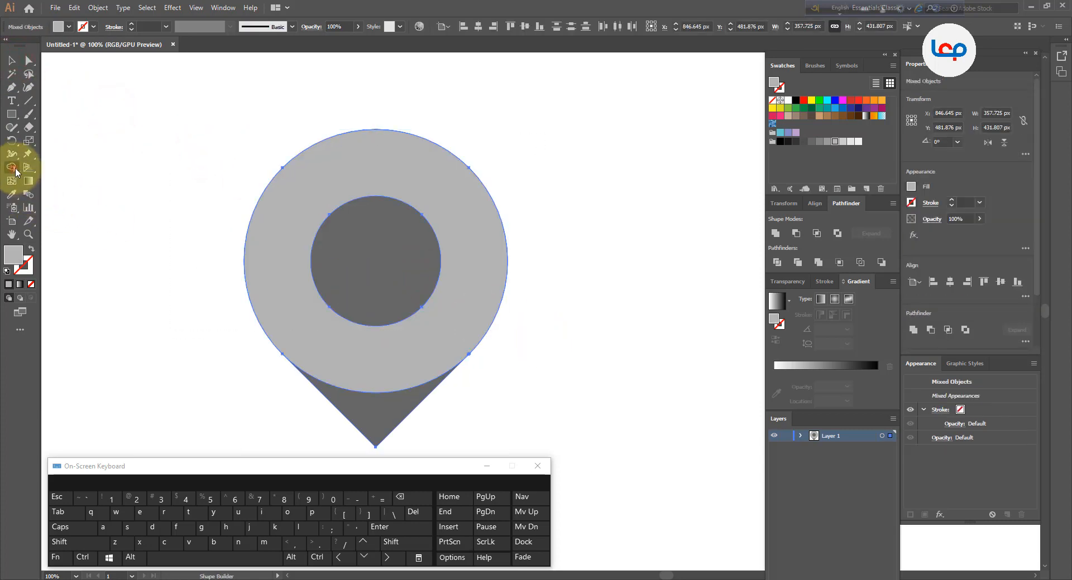
left_click(400, 244, "alt")
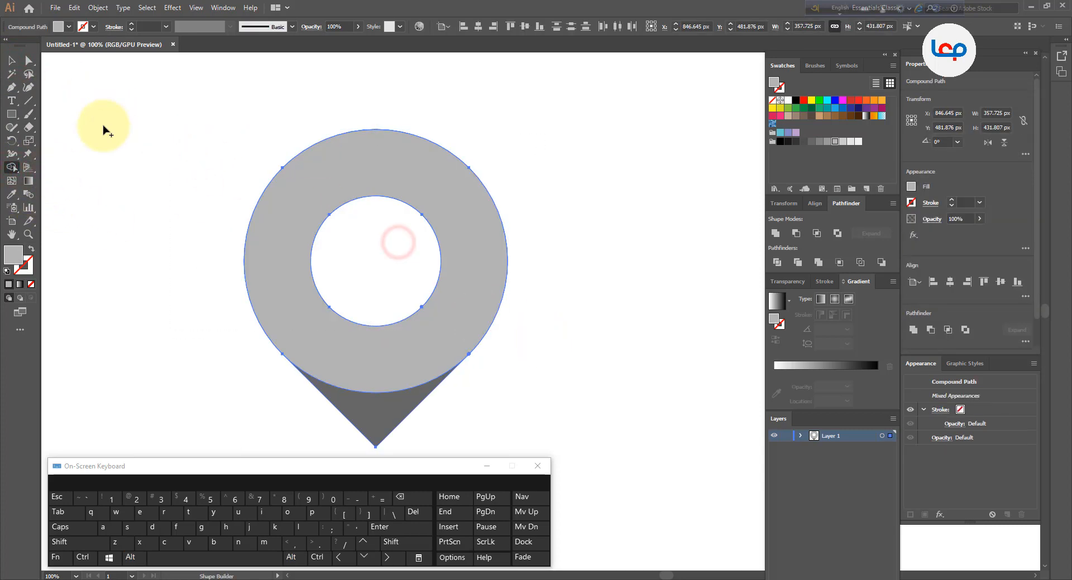
Select all shapes and merge the bottom point with the ring into one pin shape using Shape Builder
left_click(9, 61)
left_click(160, 133)
scroll(412, 186, "down", 2)
left_click(552, 205)
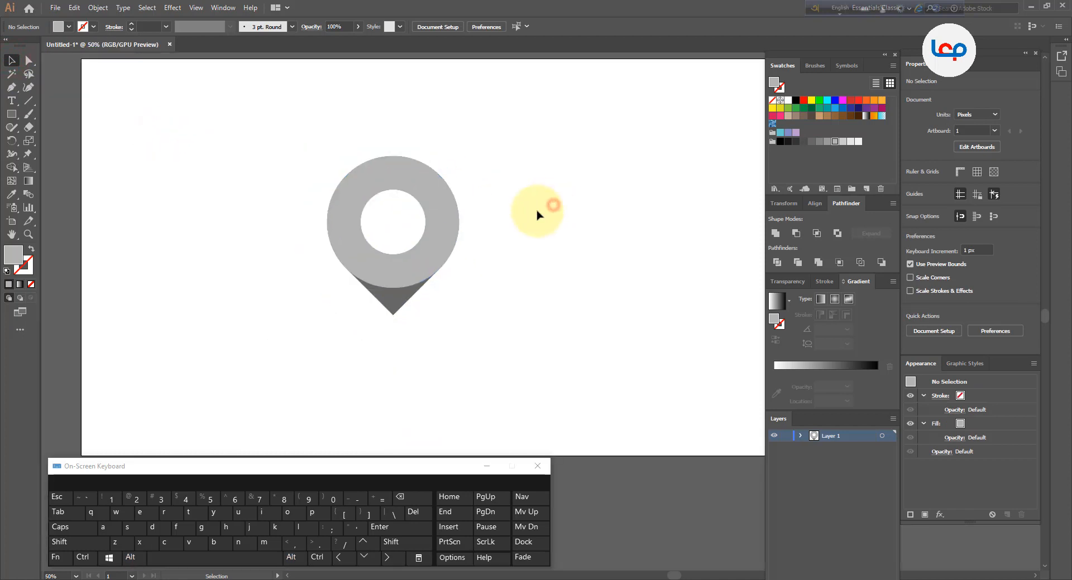
scroll(481, 222, "up", 1)
left_click_drag(503, 205, 304, 348)
left_click(12, 167)
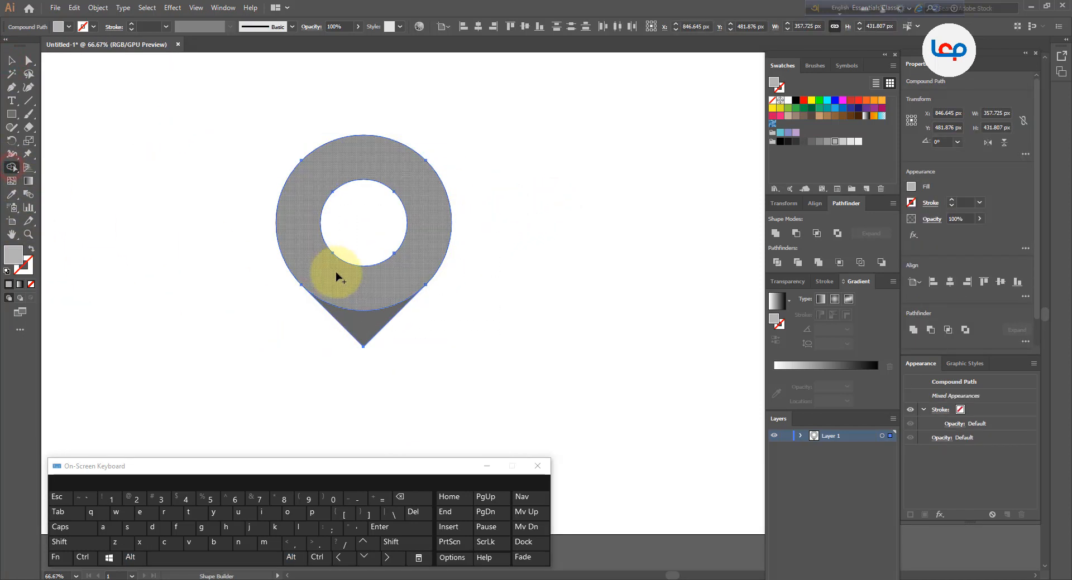
key("alt")
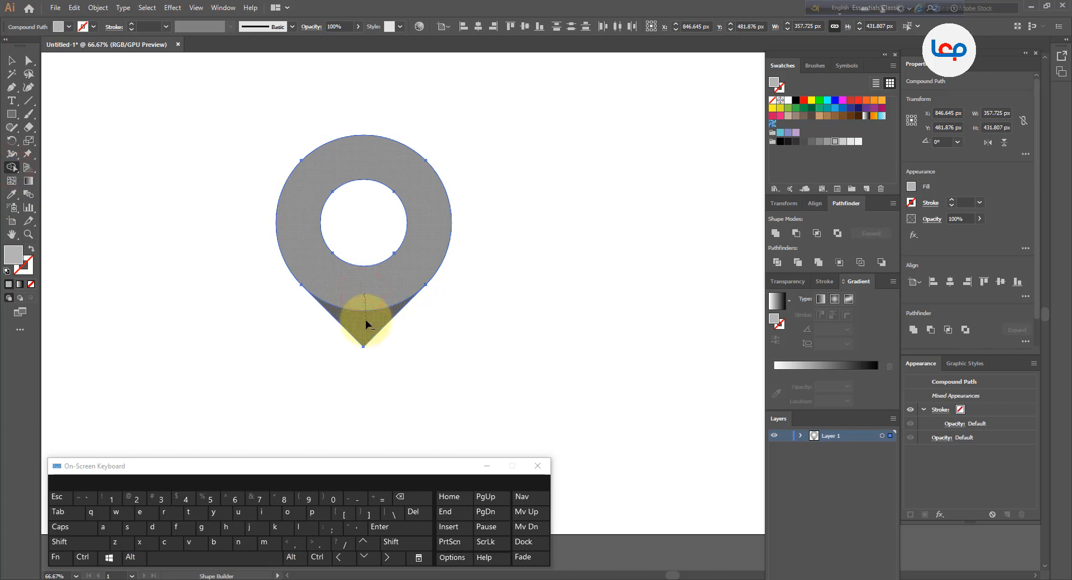
mouse_move(365, 324)
left_mouse_down()
mouse_move(373, 279)
mouse_move(375, 318)
left_mouse_up()
left_click(11, 61)
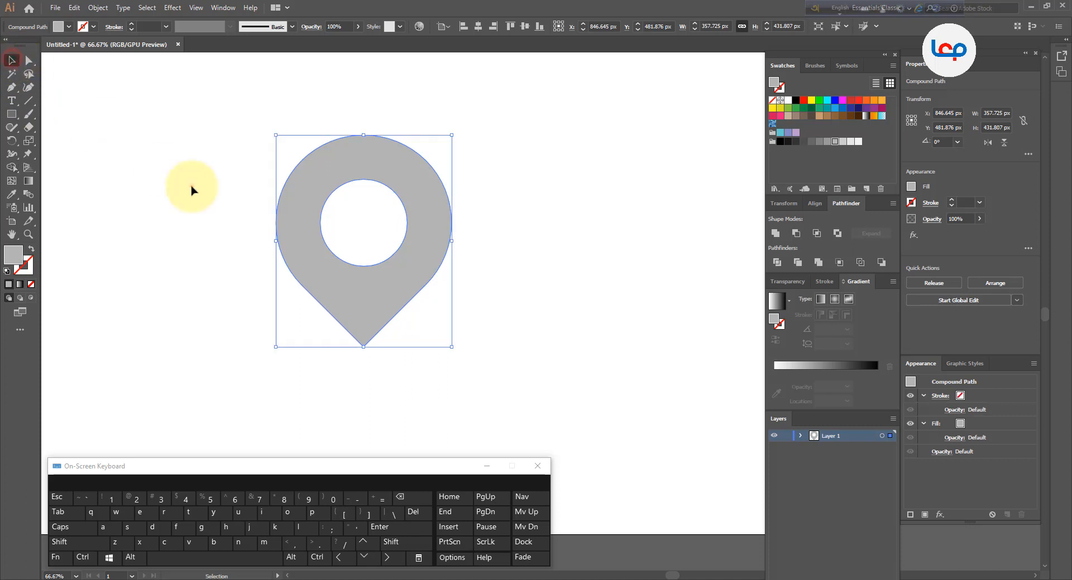
Rotate the pin 90 degrees so its point faces left
left_click(191, 186)
left_click(435, 214)
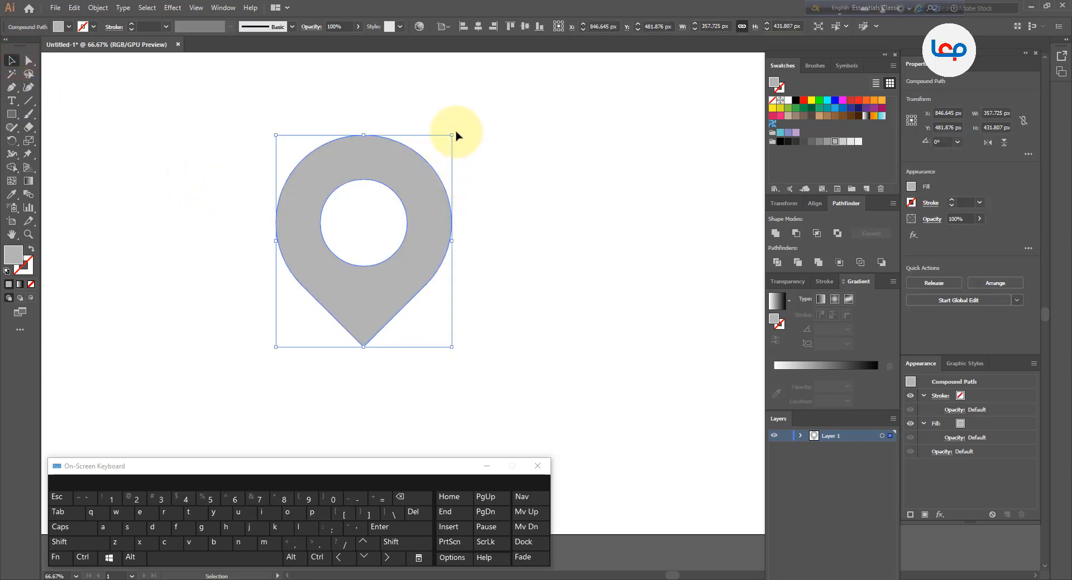
left_click_drag(456, 135, 459, 296)
left_click(516, 249)
left_click_drag(455, 256, 443, 256)
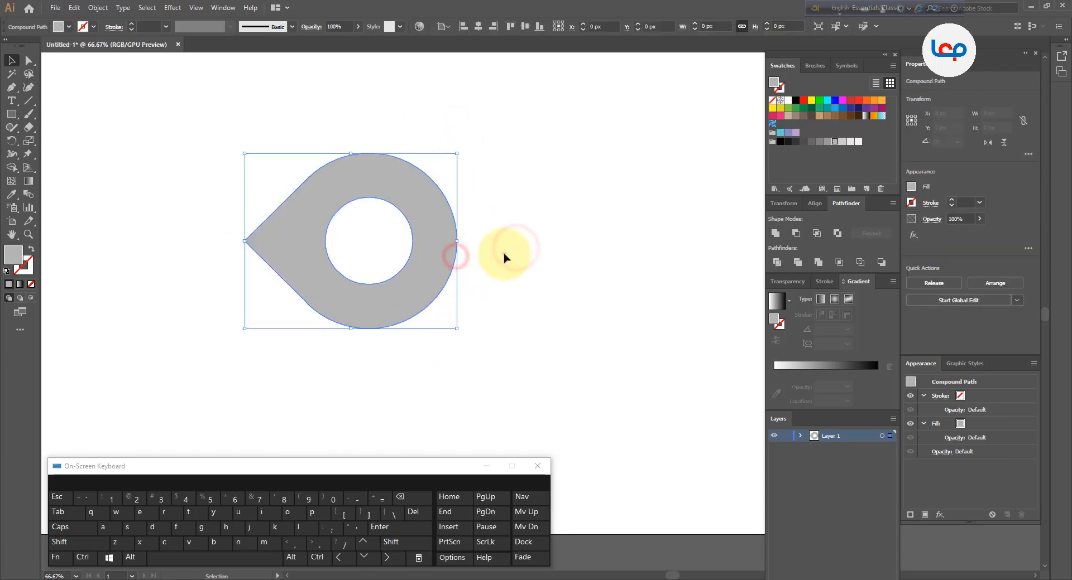
left_click(504, 254)
Draw a vertical line through the center of the pin with the Line Segment tool
left_click(31, 103)
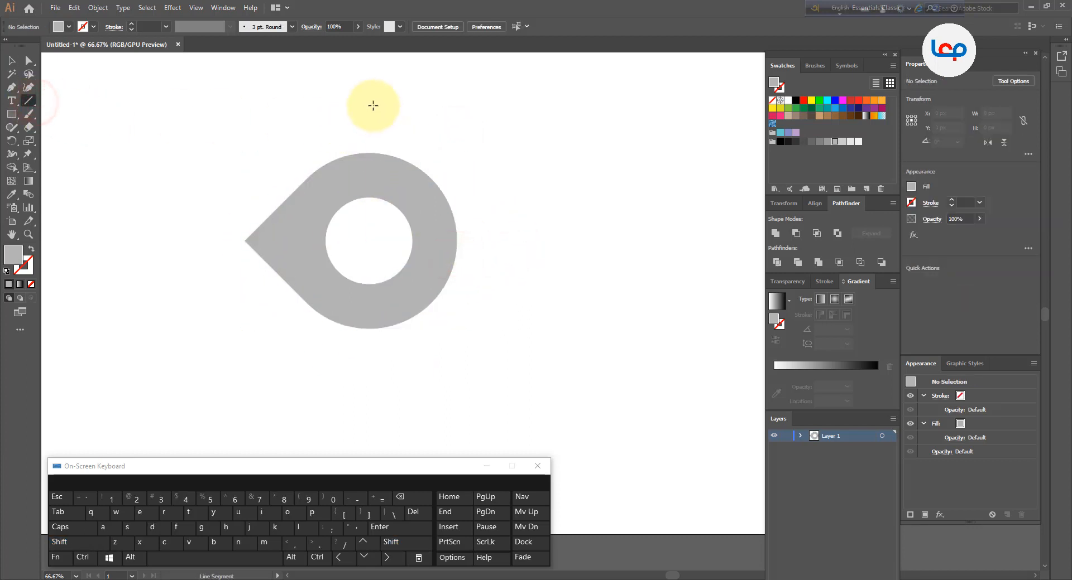
left_click_drag(370, 103, 369, 384)
left_click(11, 60)
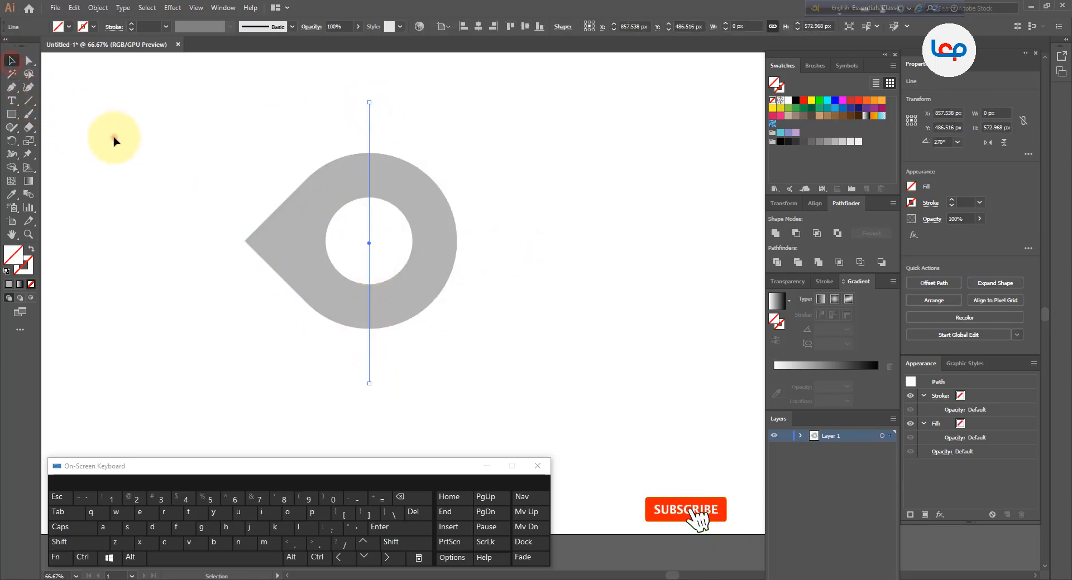
Select the line together with the pin and split the pin along the line with Pathfinder Divide
left_click_drag(159, 141, 432, 256)
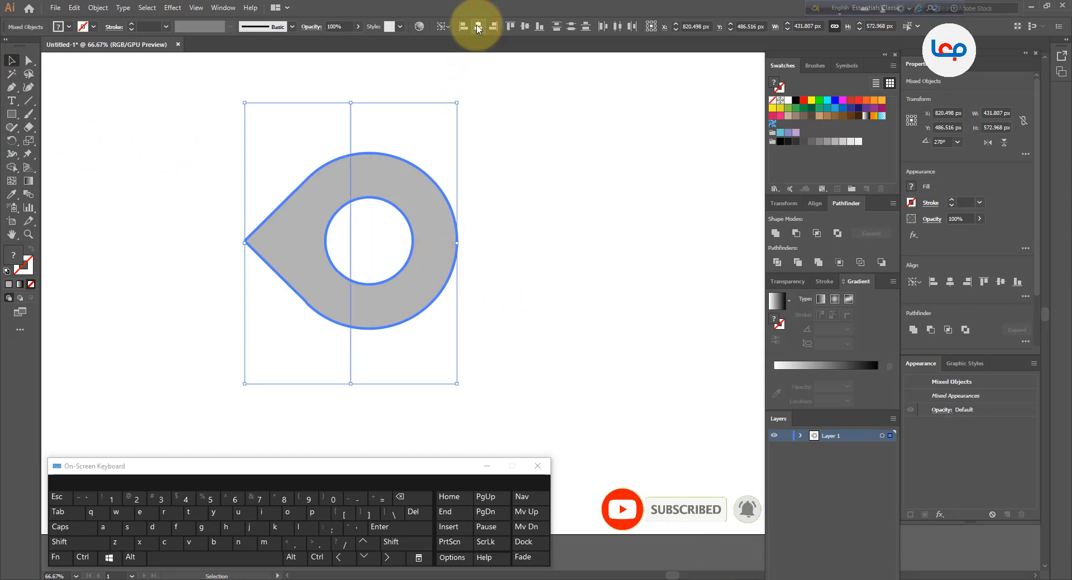
left_click(507, 168)
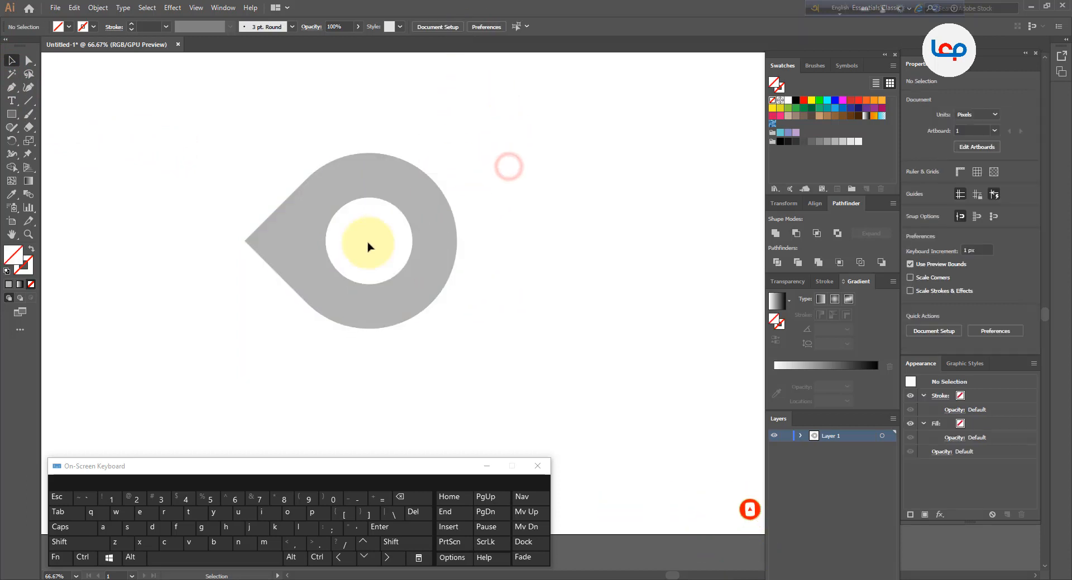
left_click_drag(351, 241, 371, 246)
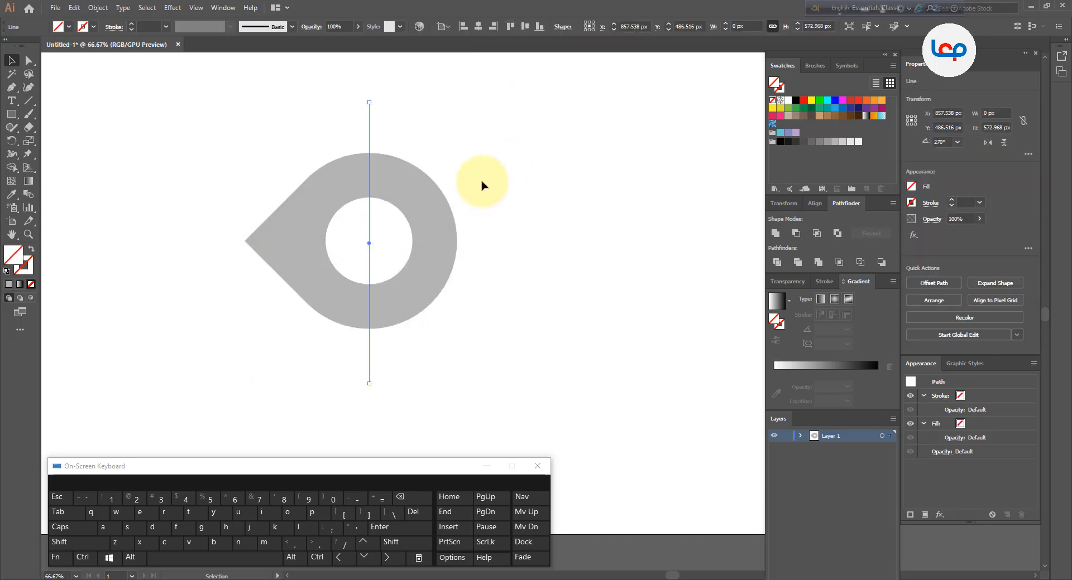
left_click_drag(486, 176, 230, 269)
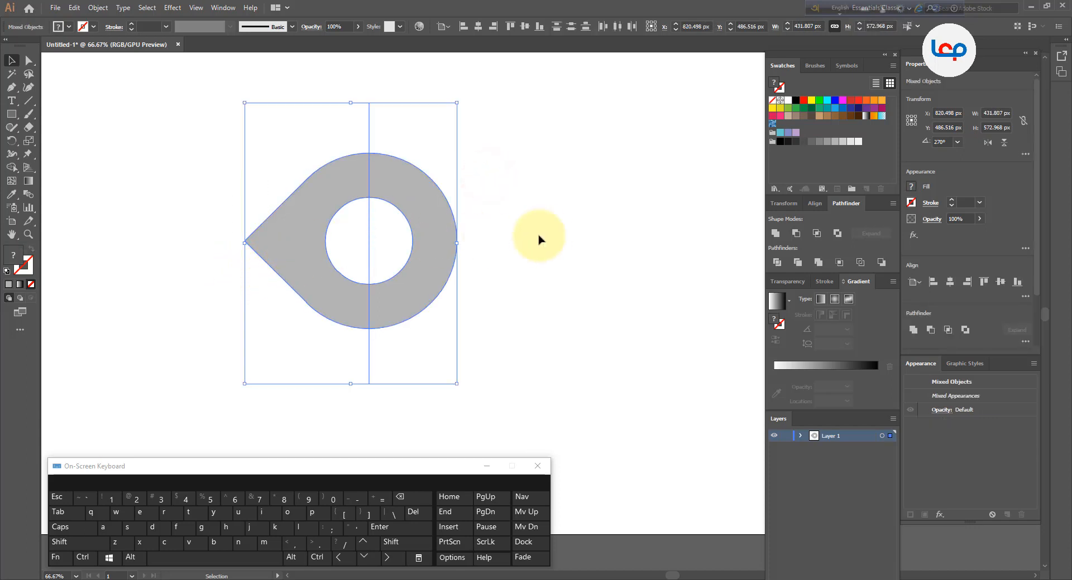
left_click(780, 267)
Ungroup the divided pieces and move the right half of the ring off to the right
left_click(500, 268)
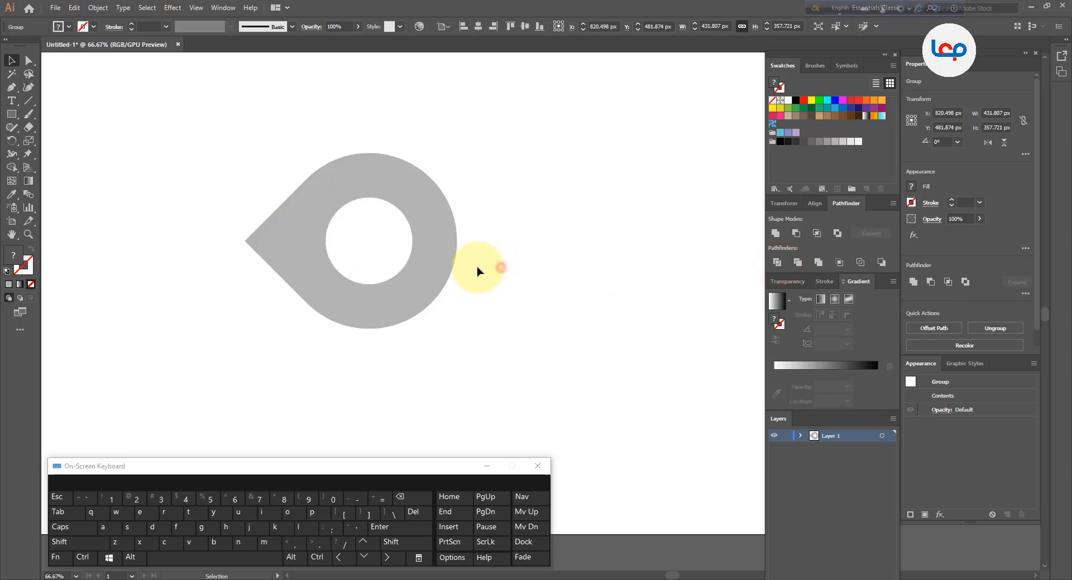
right_click(437, 269)
left_click(469, 353)
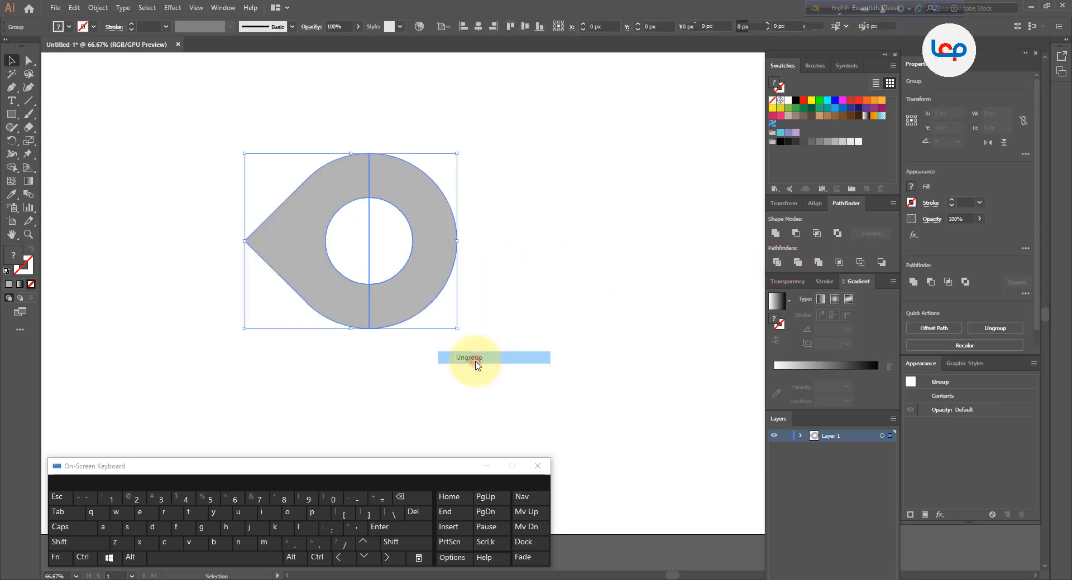
left_click(474, 361)
left_click(425, 288)
left_click_drag(424, 277, 687, 272)
Unite the remaining pin pieces with Pathfinder and undo the result
left_click(490, 332)
left_click_drag(457, 323, 336, 283)
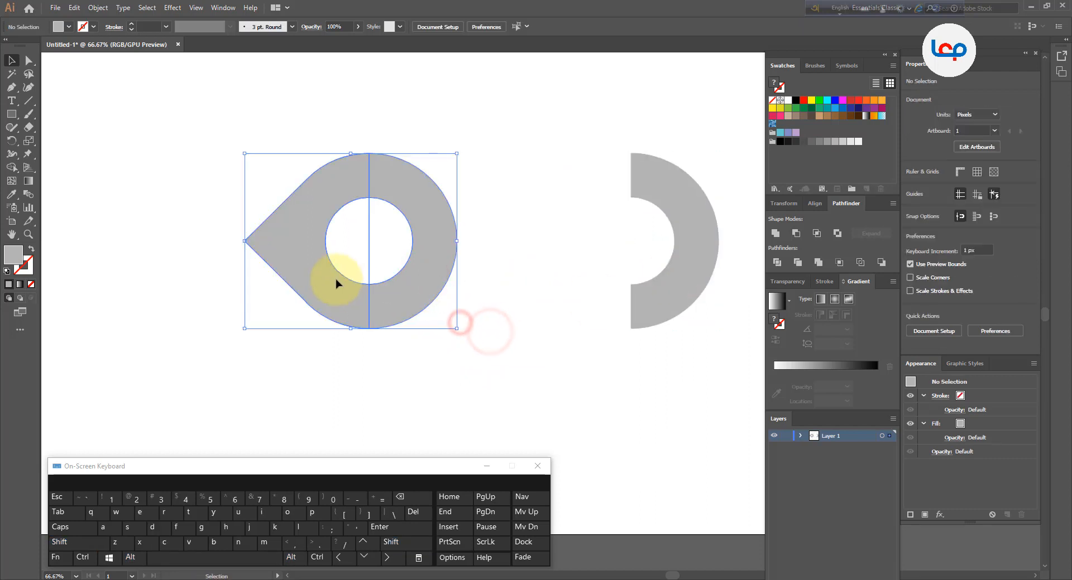
left_click(775, 233)
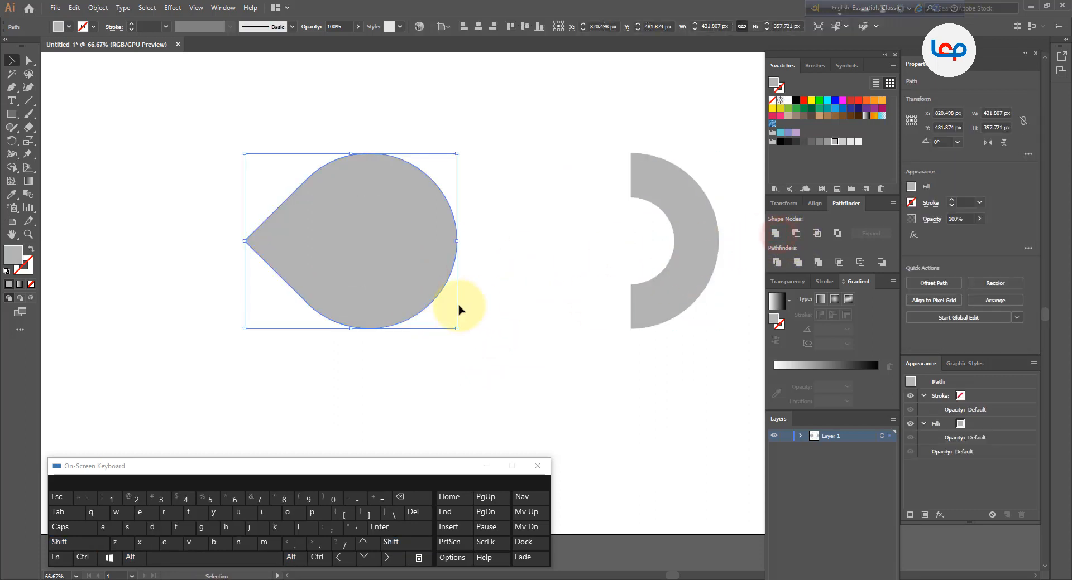
key("ctrl+z")
Select the remaining pin pieces and merge the two halves into one shape with Shape Builder
left_click(510, 187)
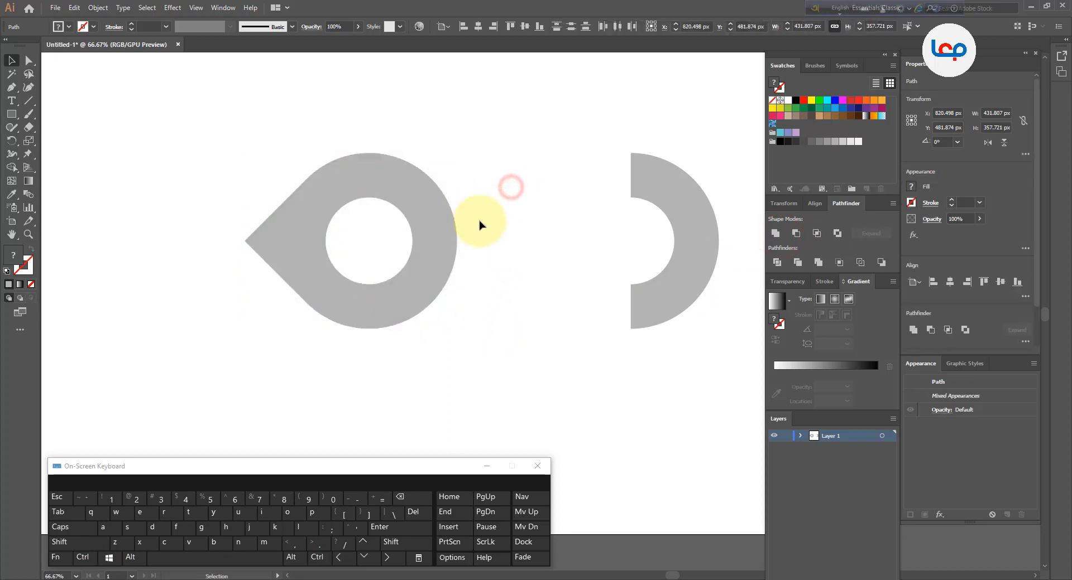
left_click(505, 241)
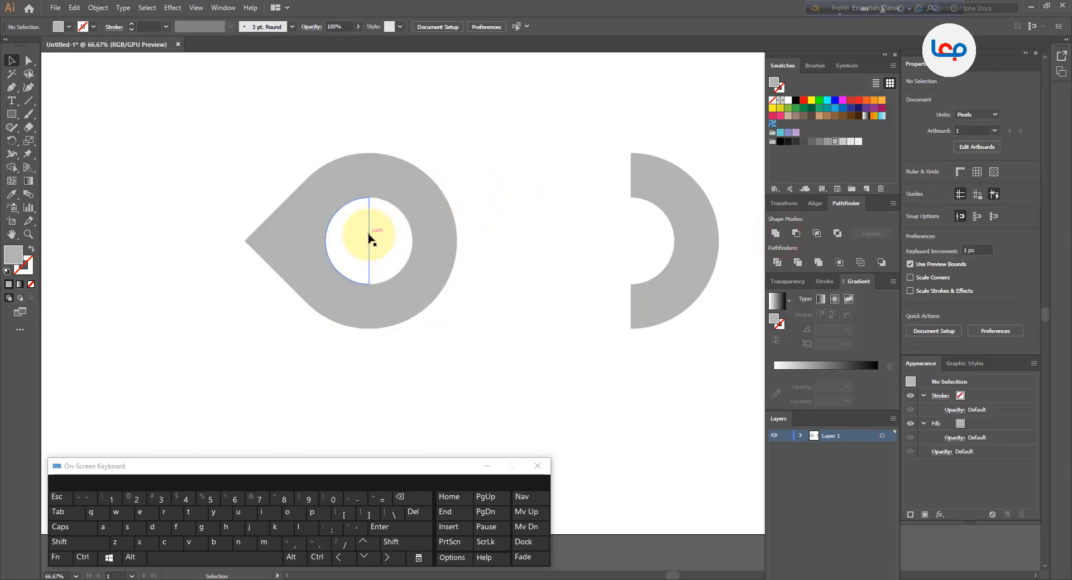
left_click(369, 239)
left_click(393, 239)
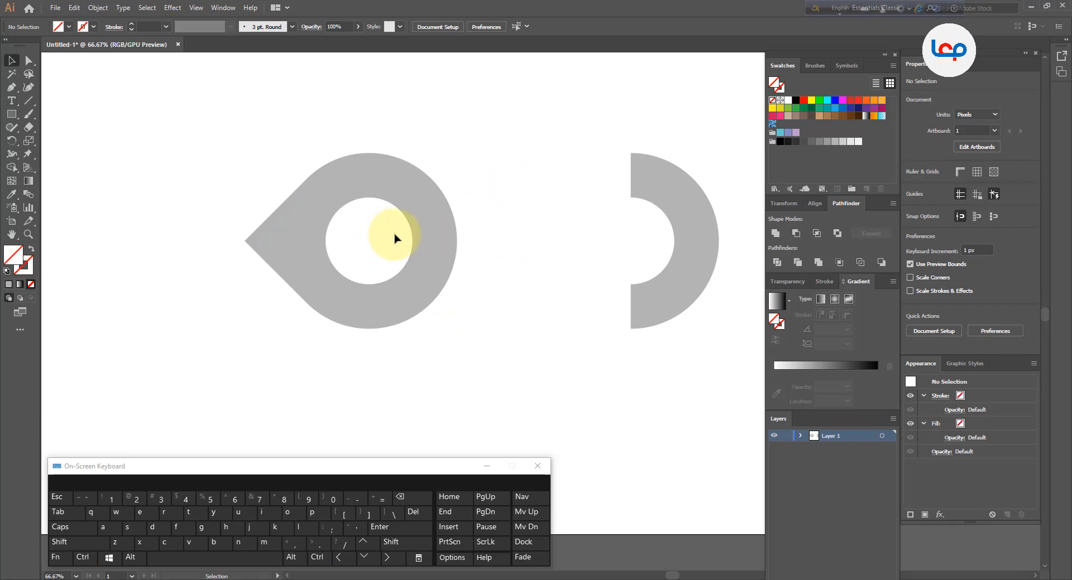
left_click_drag(462, 172, 311, 322)
left_click(11, 167)
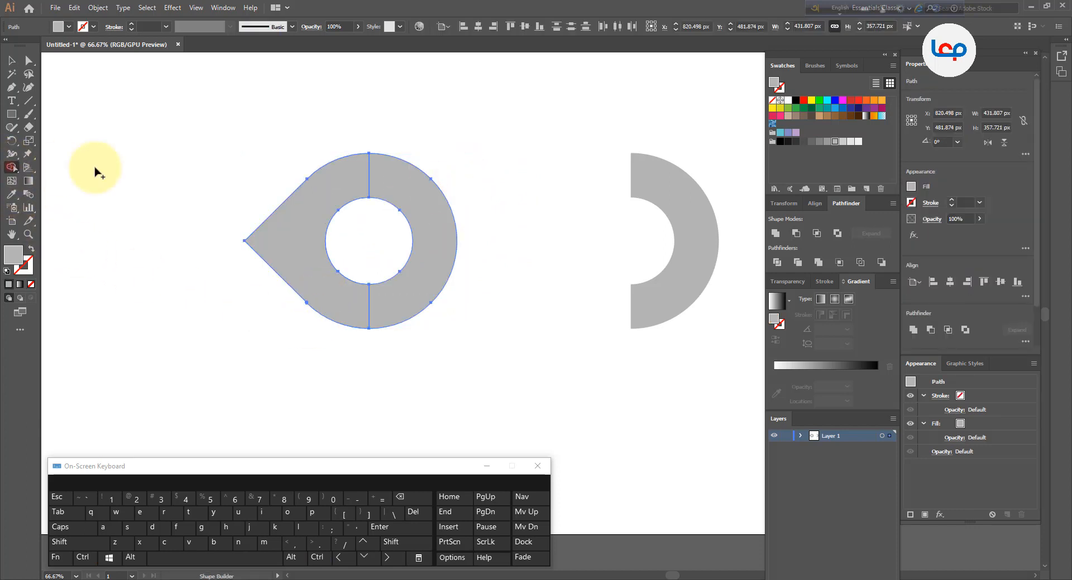
mouse_move(356, 174)
left_mouse_down()
mouse_move(386, 180)
mouse_move(398, 198)
mouse_move(403, 292)
left_mouse_up()
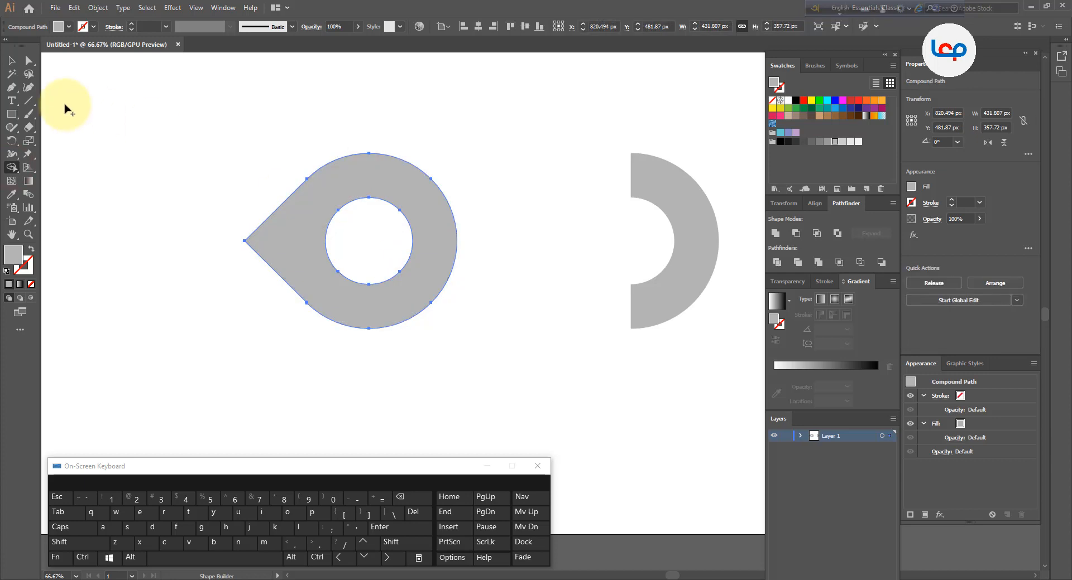
left_click(11, 60)
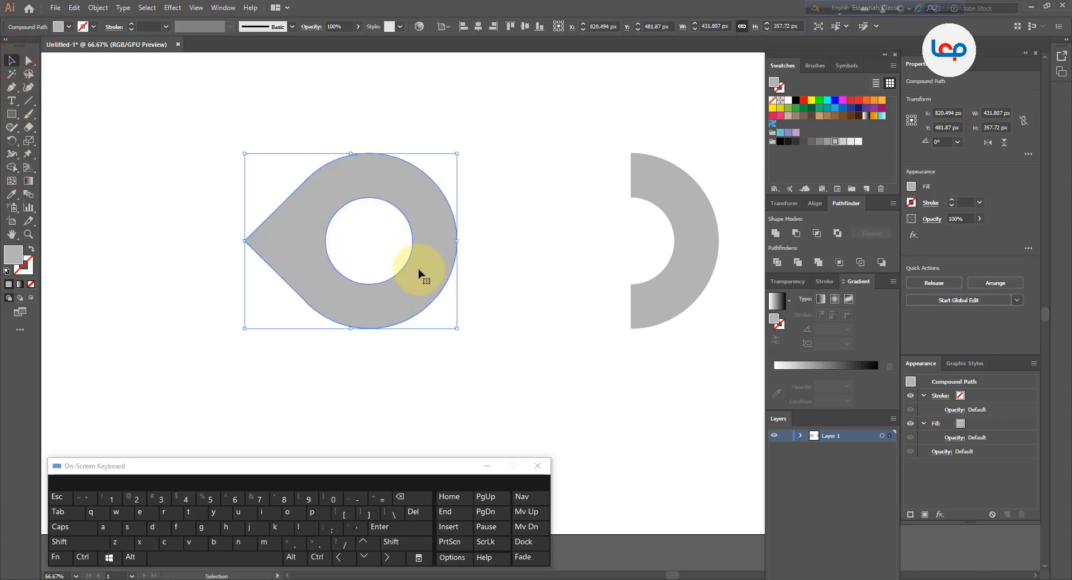
Move the merged pin to the left on the artboard
left_click_drag(423, 285, 363, 281)
left_click(452, 279)
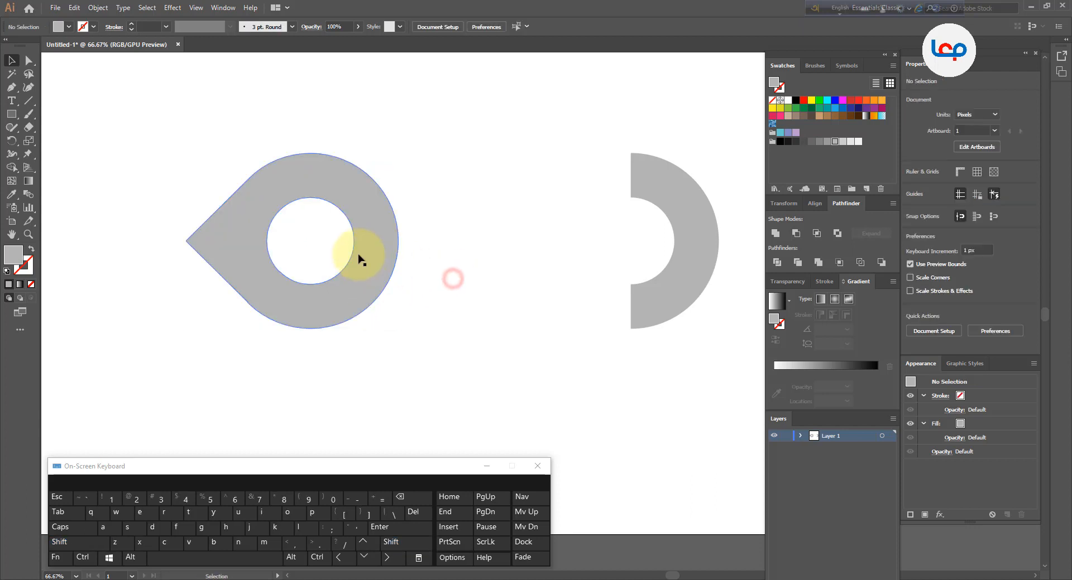
Fill the pin with a linear gradient and set its start color to green
left_click(358, 255)
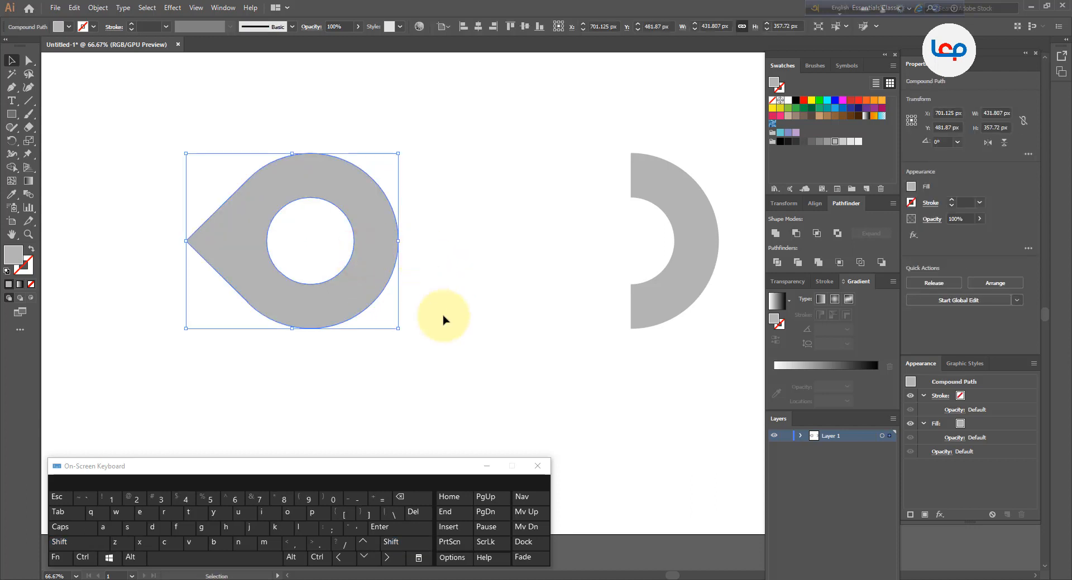
left_click(782, 302)
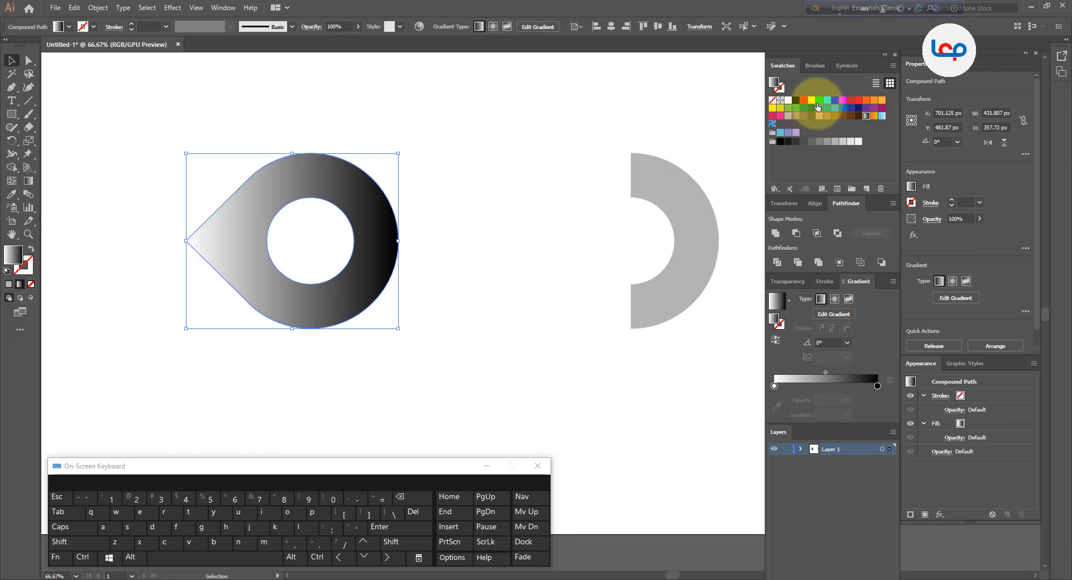
left_click(788, 109)
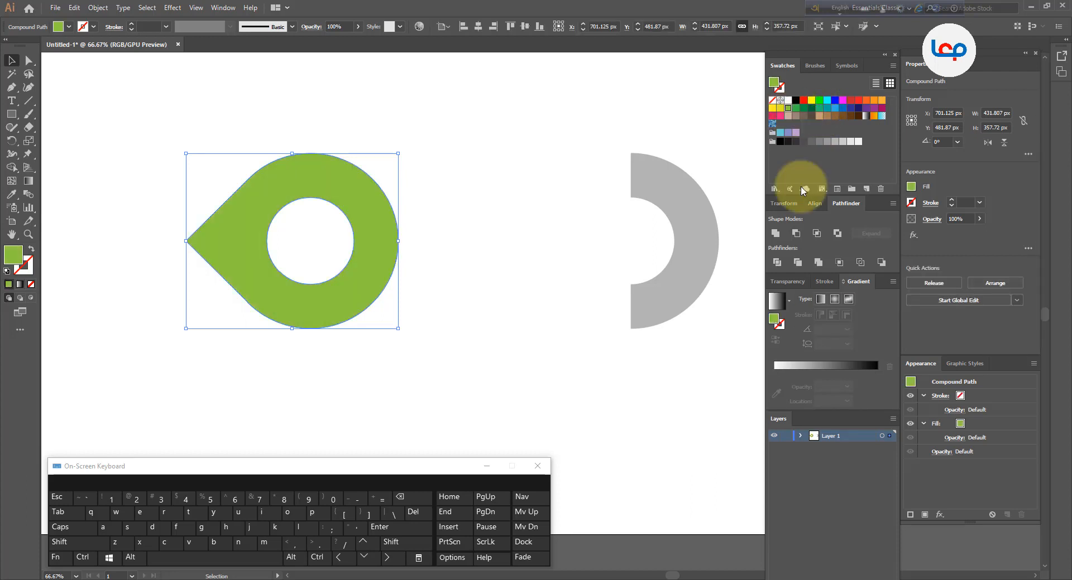
left_click_drag(775, 319, 774, 385)
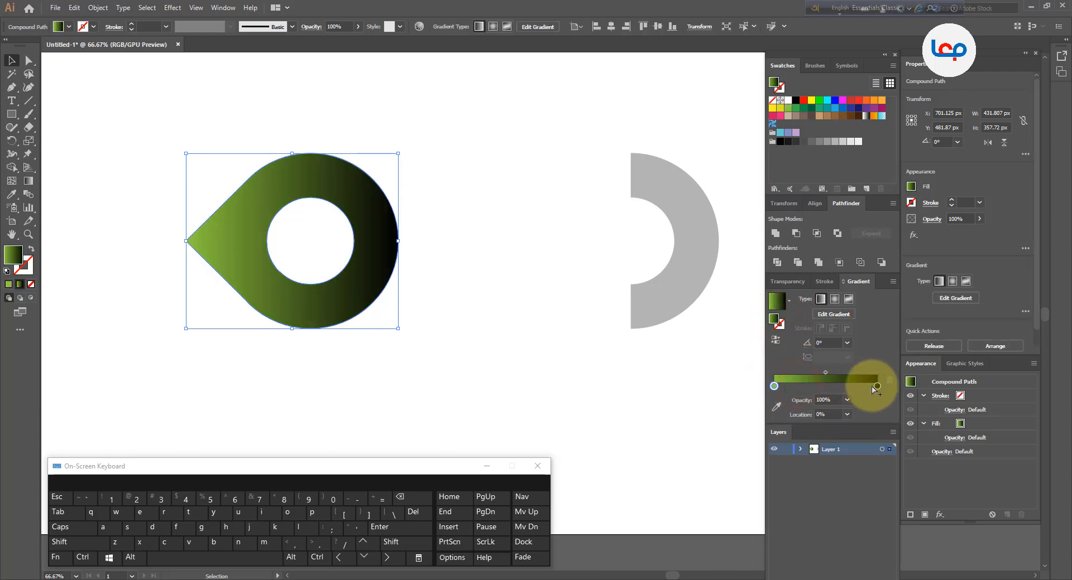
Set the gradient's end stop to light blue (R 43, G 171, B 226)
double_click(877, 387)
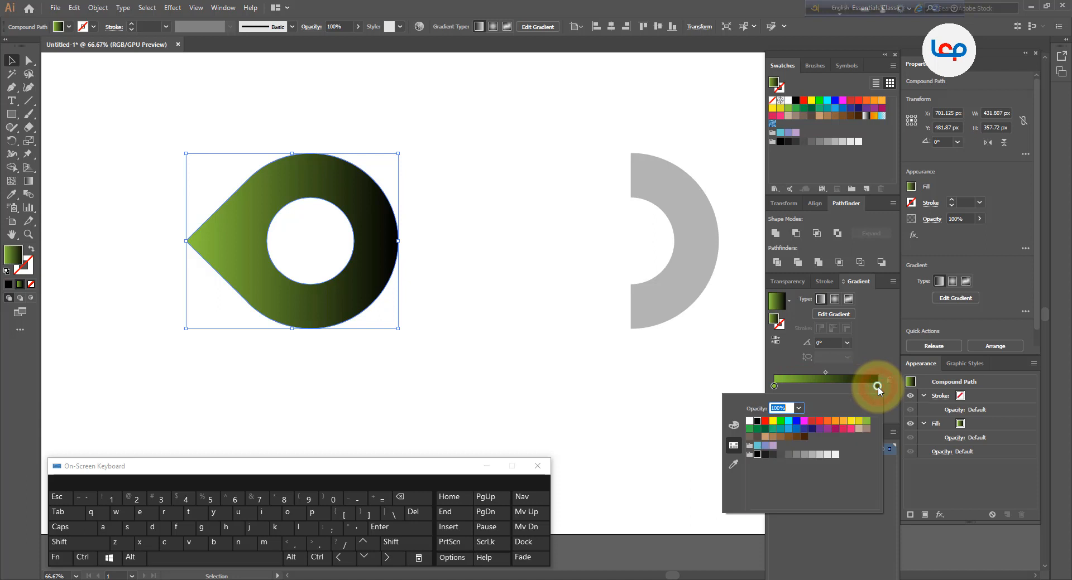
left_click(804, 429)
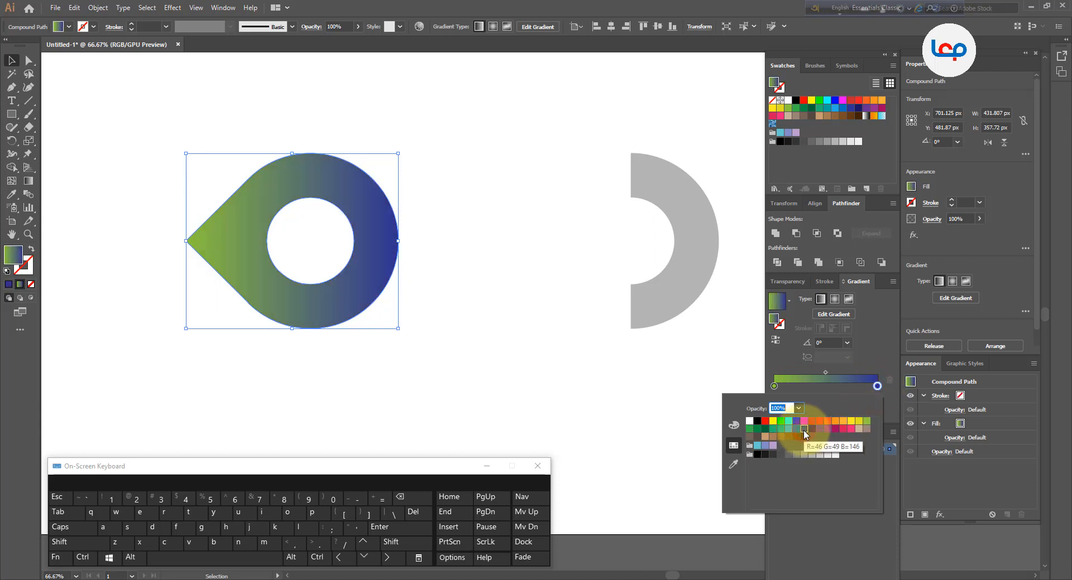
left_click(796, 430)
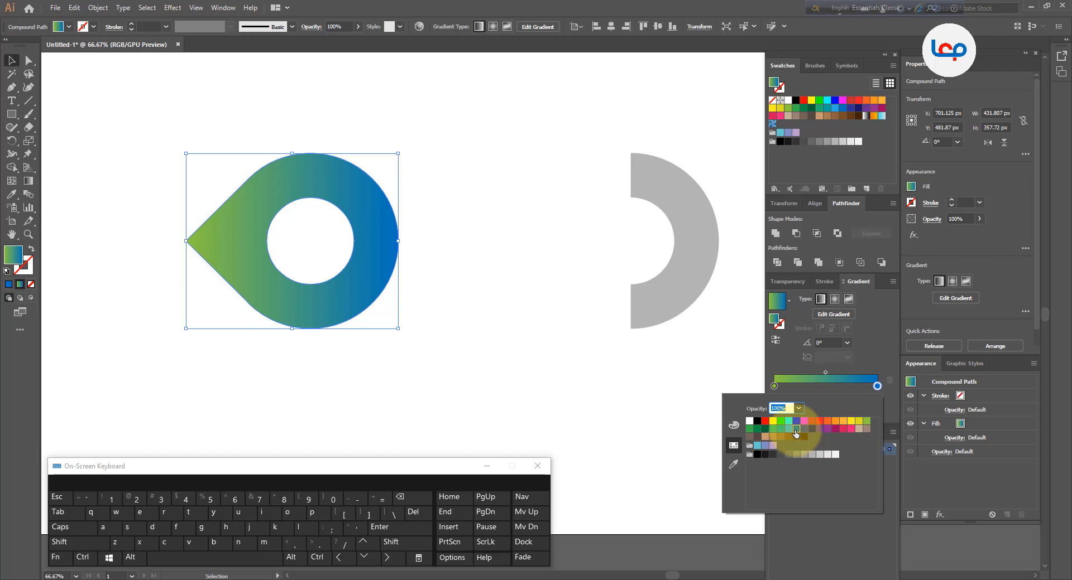
left_click(788, 429)
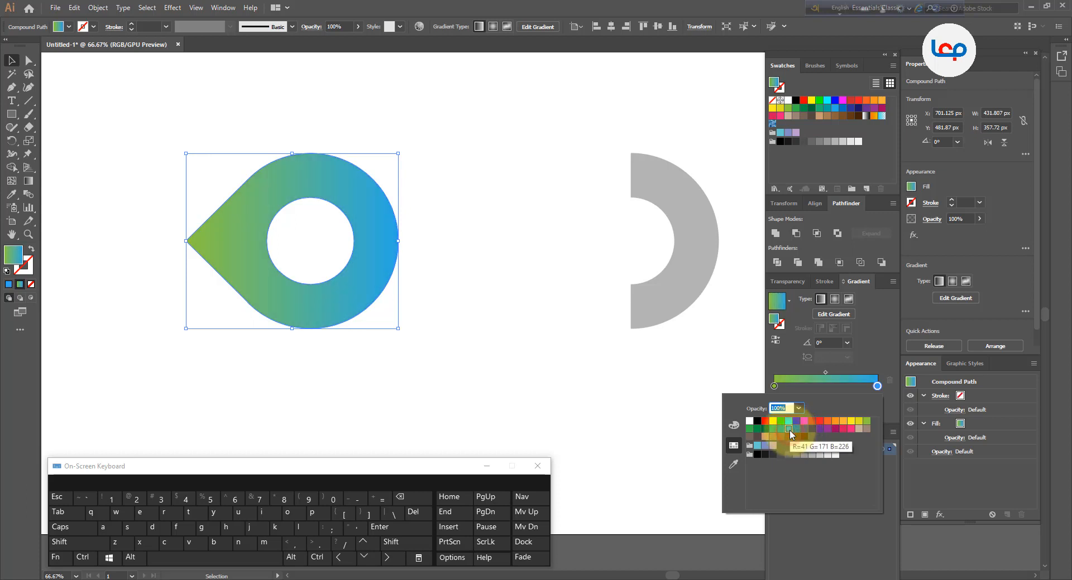
left_click(446, 385)
left_click(456, 381)
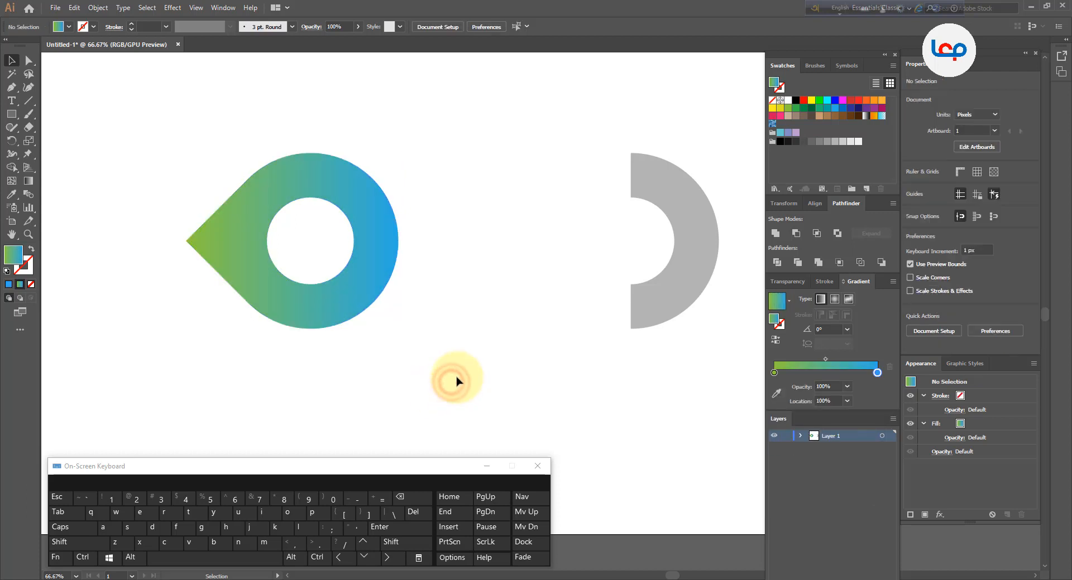
Move the gradient pin upward on the artboard
left_click(355, 301)
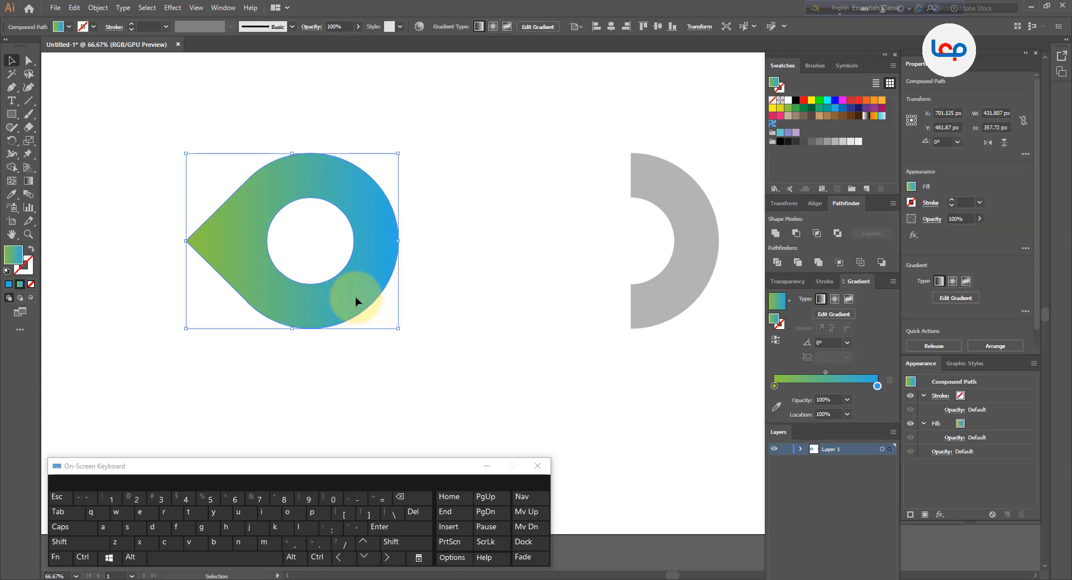
right_click(355, 301)
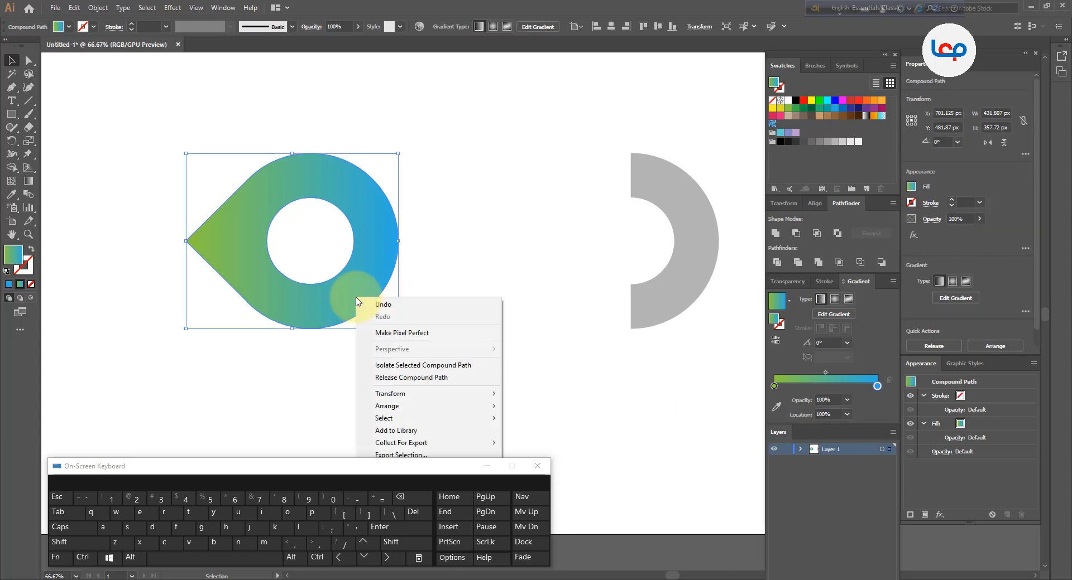
left_click(431, 215)
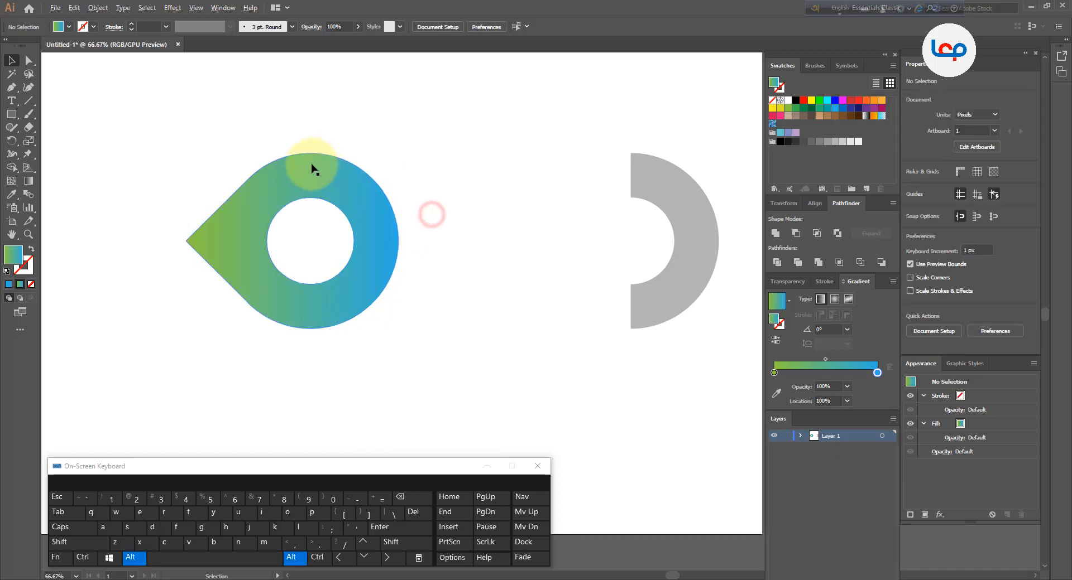
scroll(311, 165, "down", 1, "alt")
left_click(354, 192)
left_click_drag(354, 194, 346, 161)
Reflect a copy of the pin across the vertical axis
right_click(348, 162)
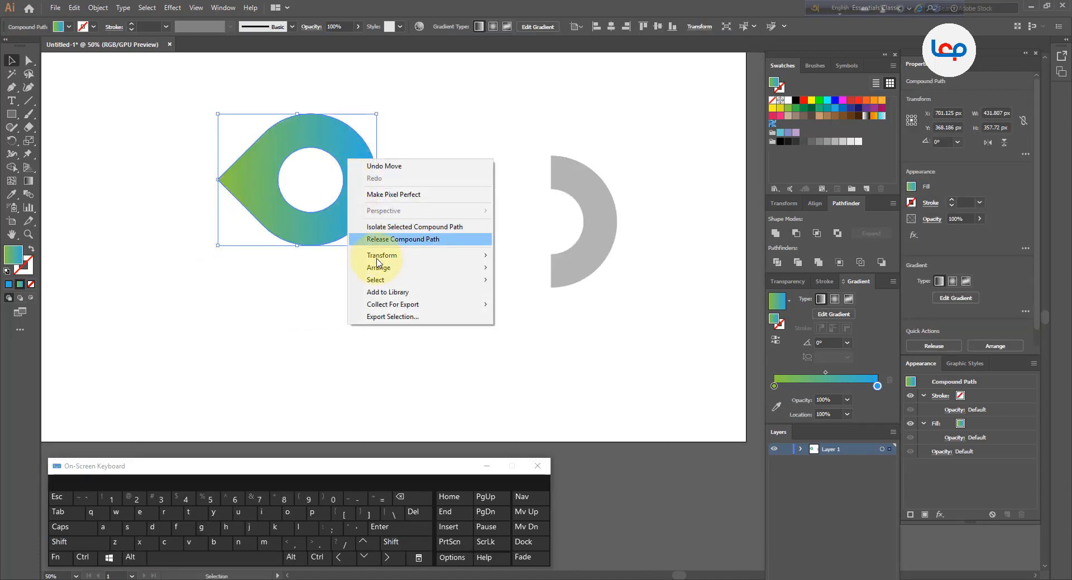
mouse_move(382, 271)
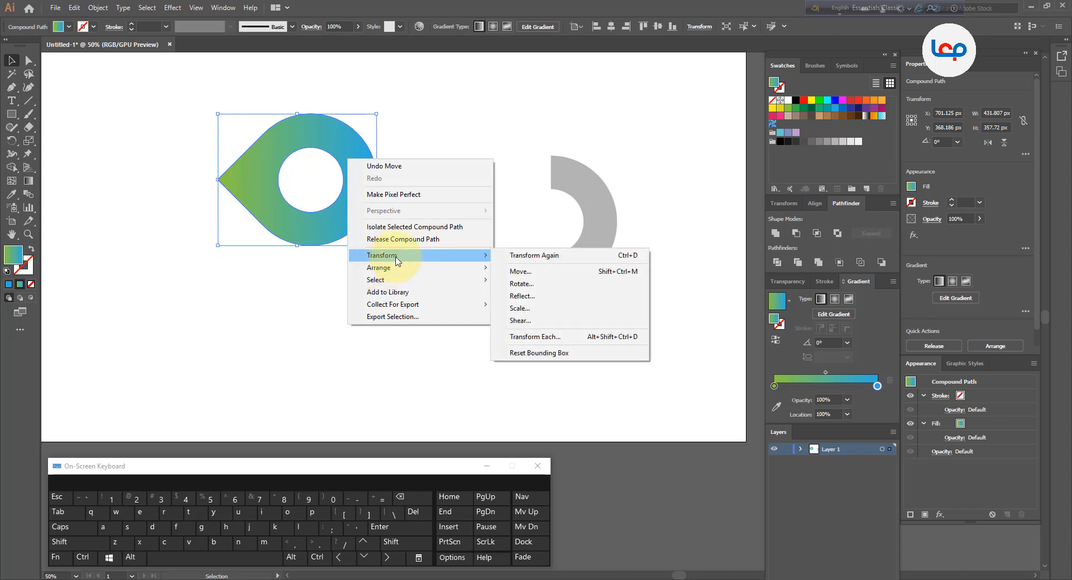
left_click(535, 297)
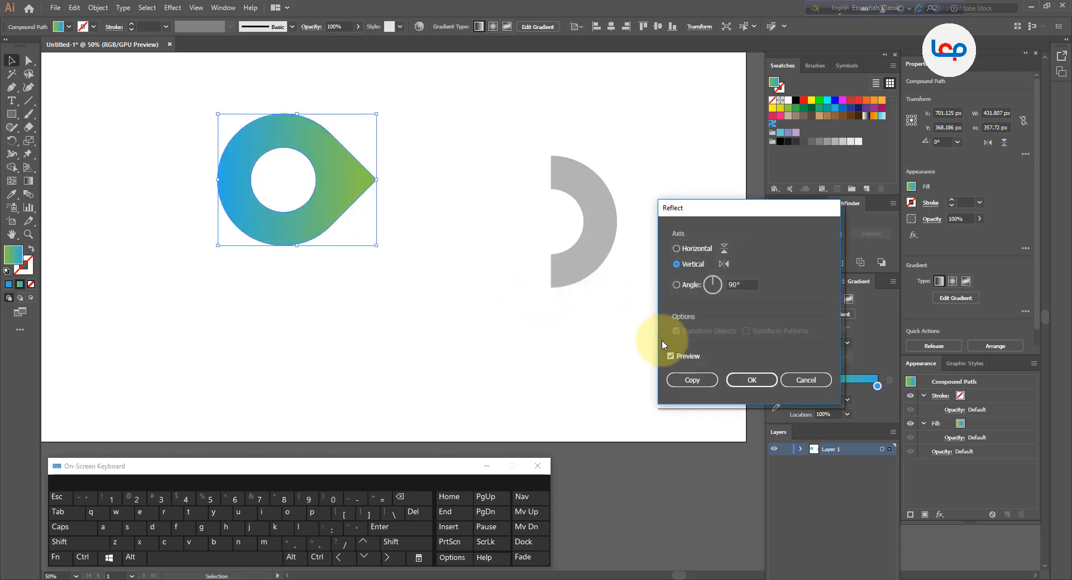
left_click(691, 379)
Shift the reflected copy right so its point extends past the original pin
scroll(336, 113, "up", 2)
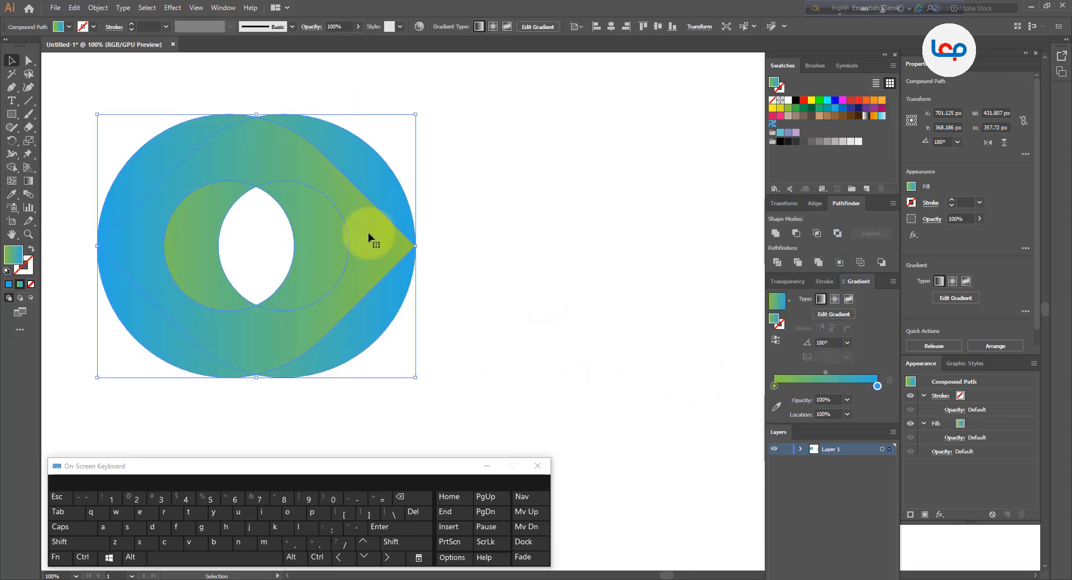
left_click_drag(375, 249, 417, 255)
left_click(490, 256)
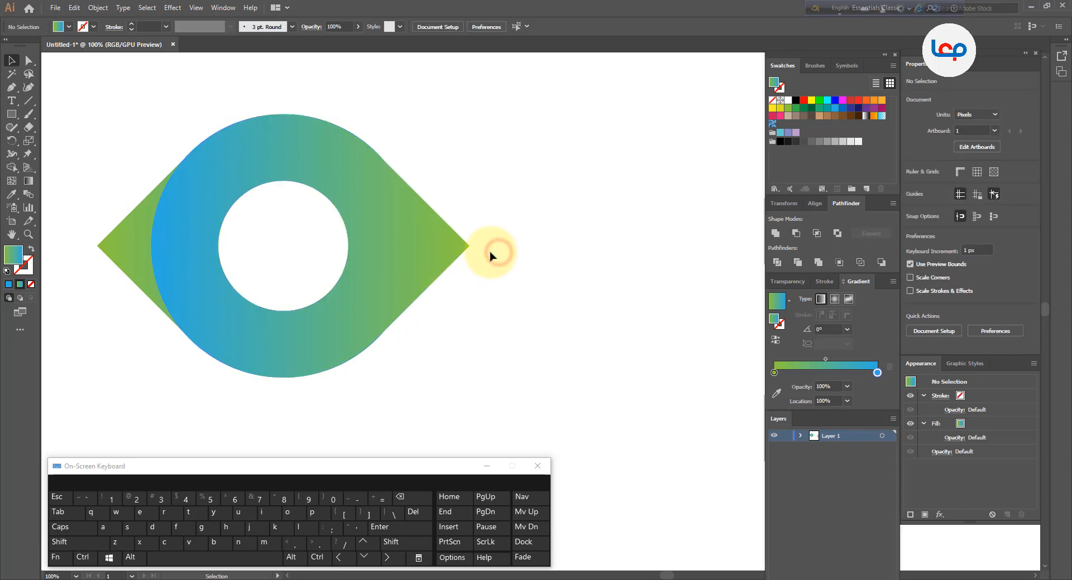
scroll(385, 273, "down", 1, "alt")
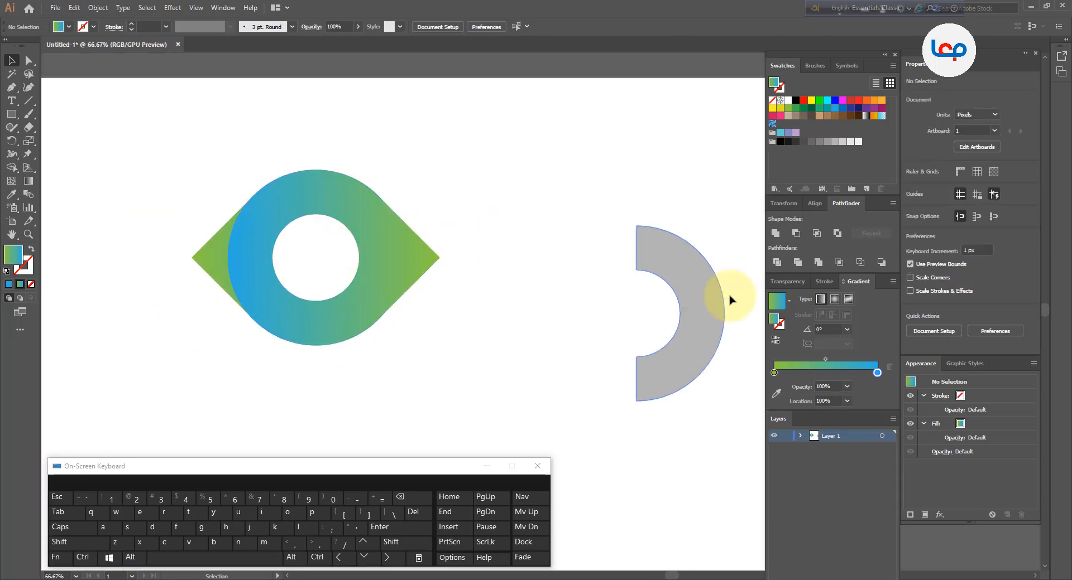
Move the reflected half ring back toward the icon and fill it with light gray
left_click_drag(695, 301, 574, 275)
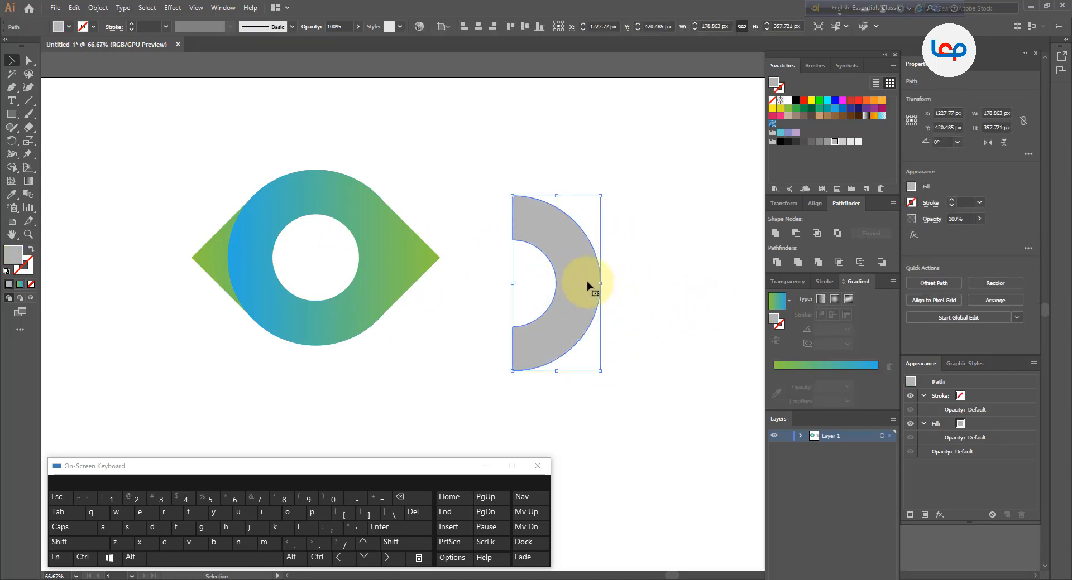
left_click(844, 143)
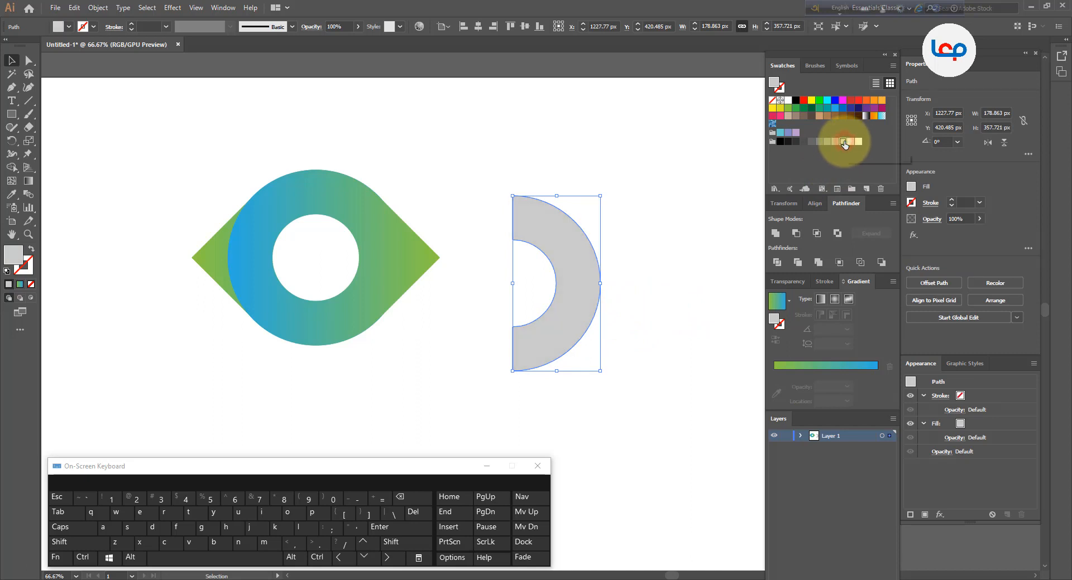
left_click(440, 140)
Set the half ring's opacity to 50%
left_click(542, 218)
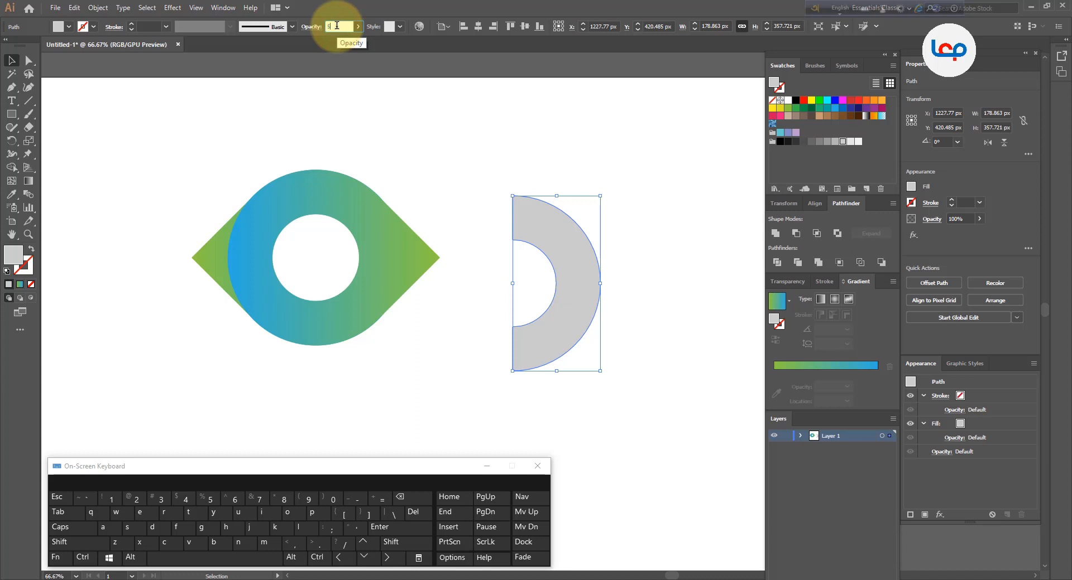
left_click(336, 25)
type("50")
key("Return")
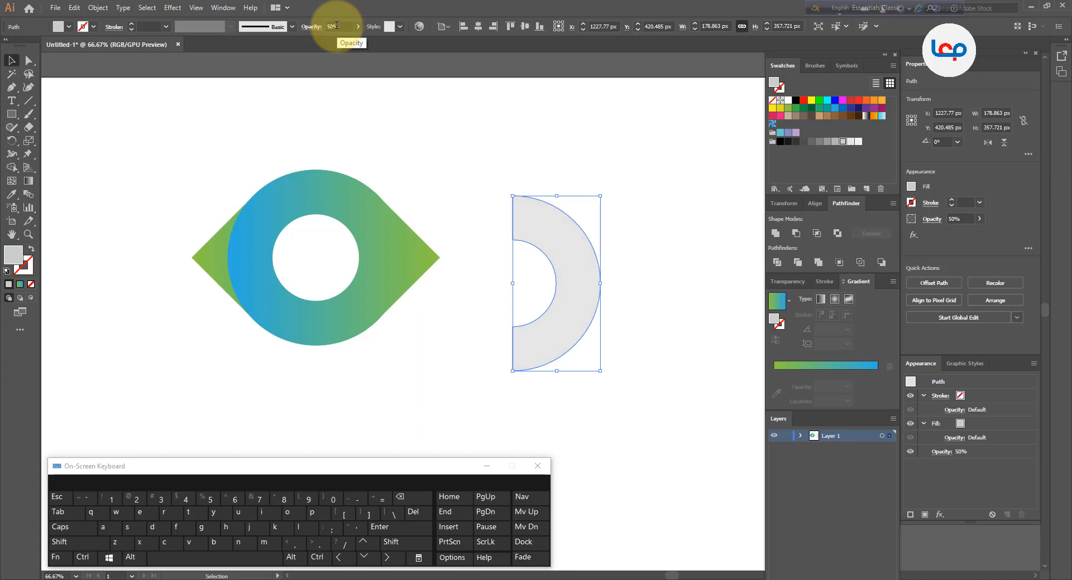
left_click(375, 119)
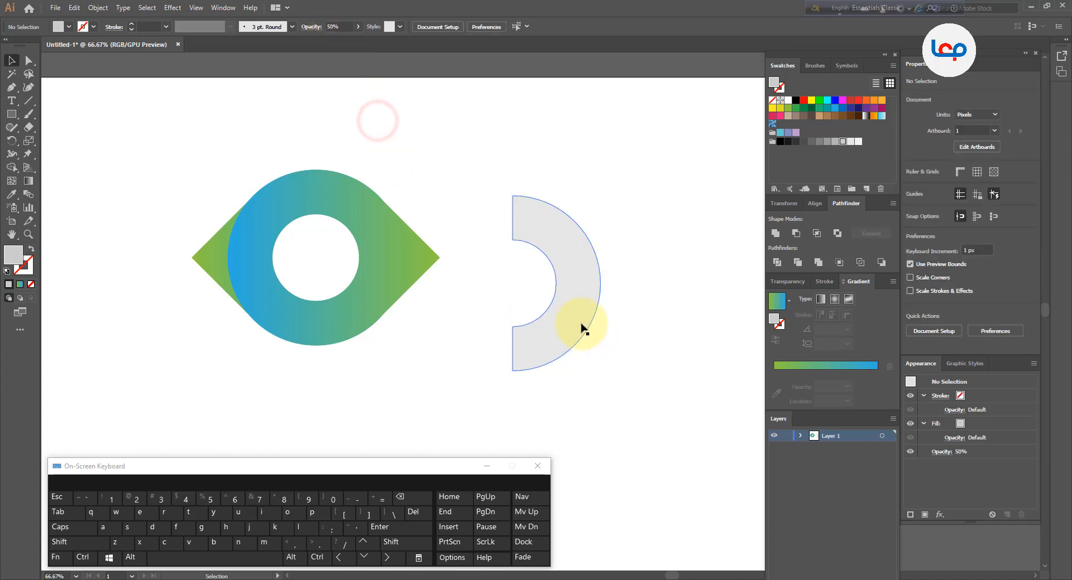
Place the semi-transparent half ring over the right half of the gradient ring
left_click_drag(552, 323, 381, 297)
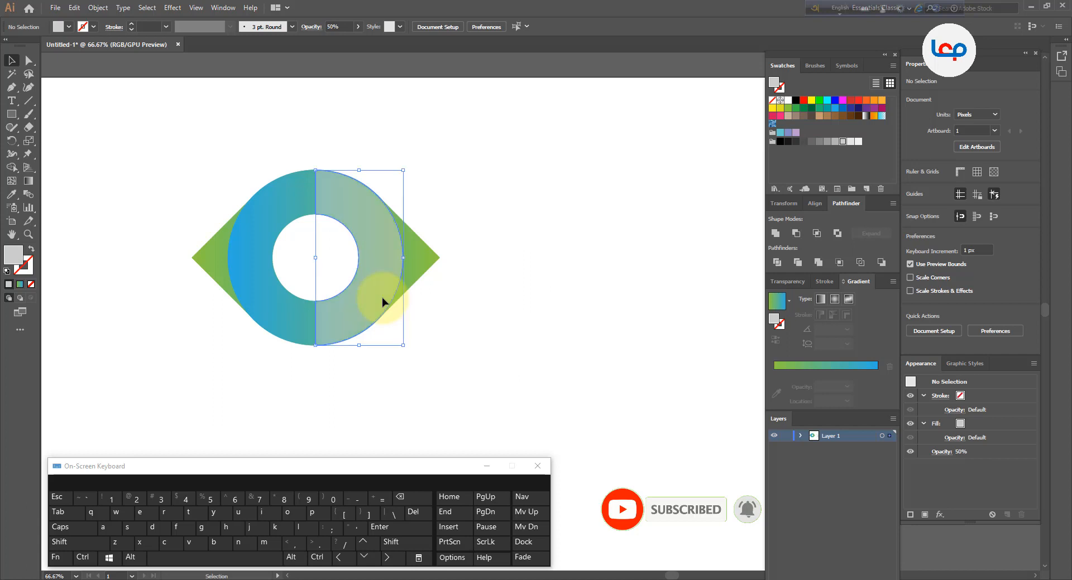
left_click(454, 305)
left_click_drag(498, 220, 467, 287)
left_click(554, 300)
scroll(459, 299, "up", 2)
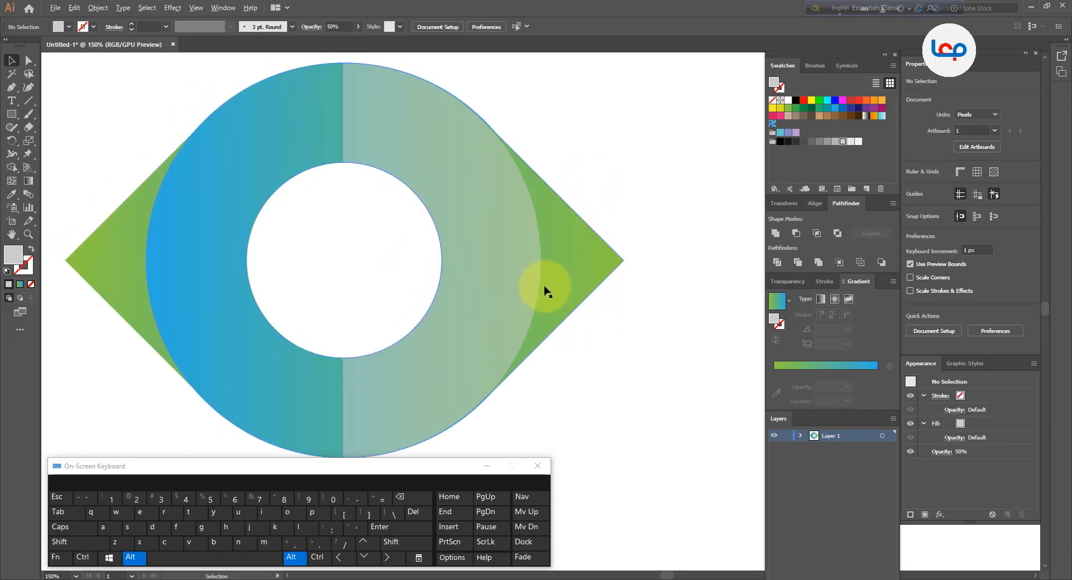
scroll(542, 287, "down", 1)
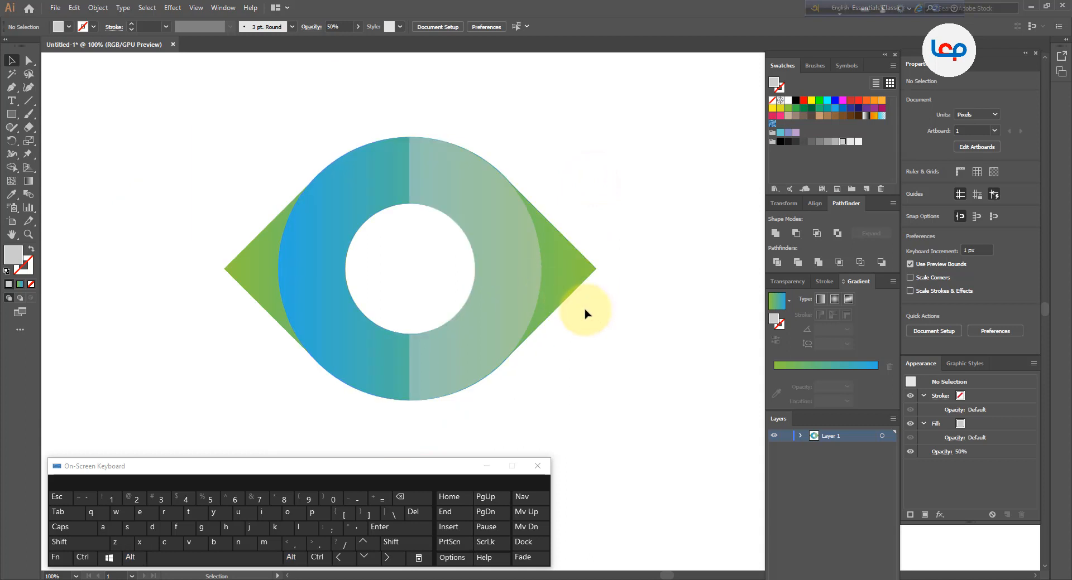
left_click_drag(581, 313, 568, 305)
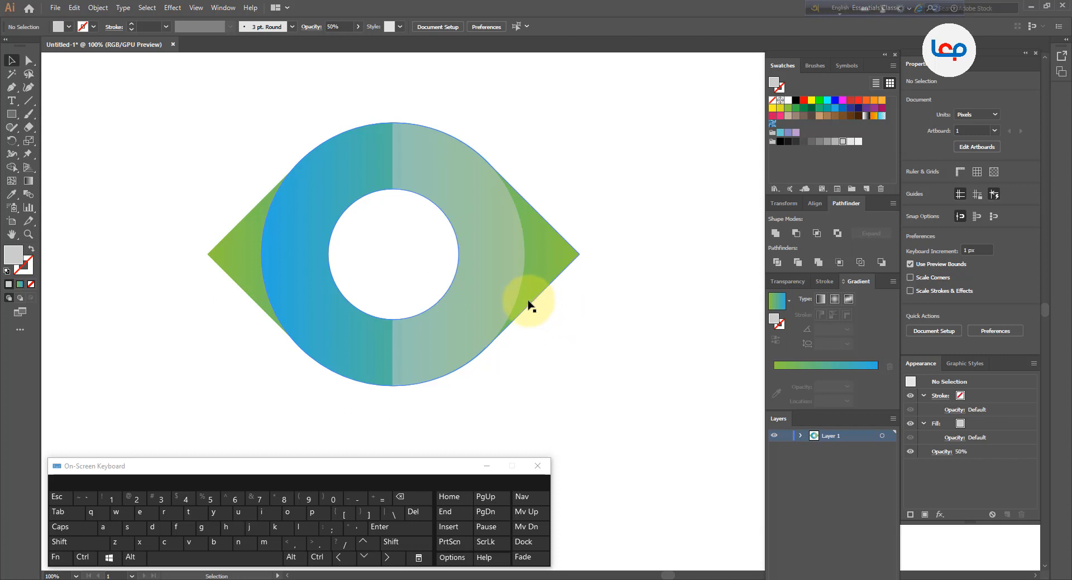
left_click(568, 312)
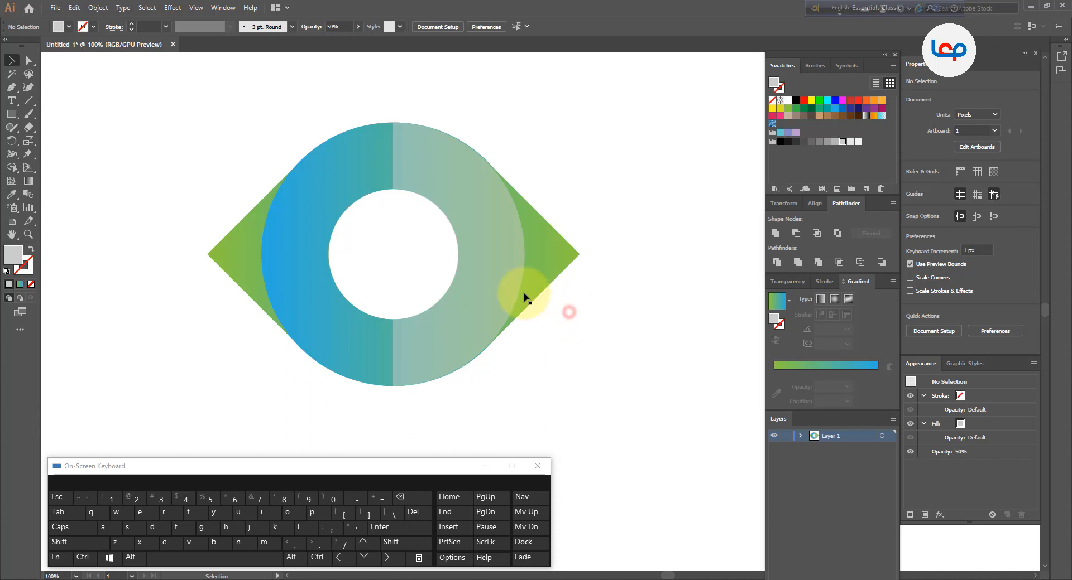
scroll(434, 252, "down", 2)
left_click(550, 356)
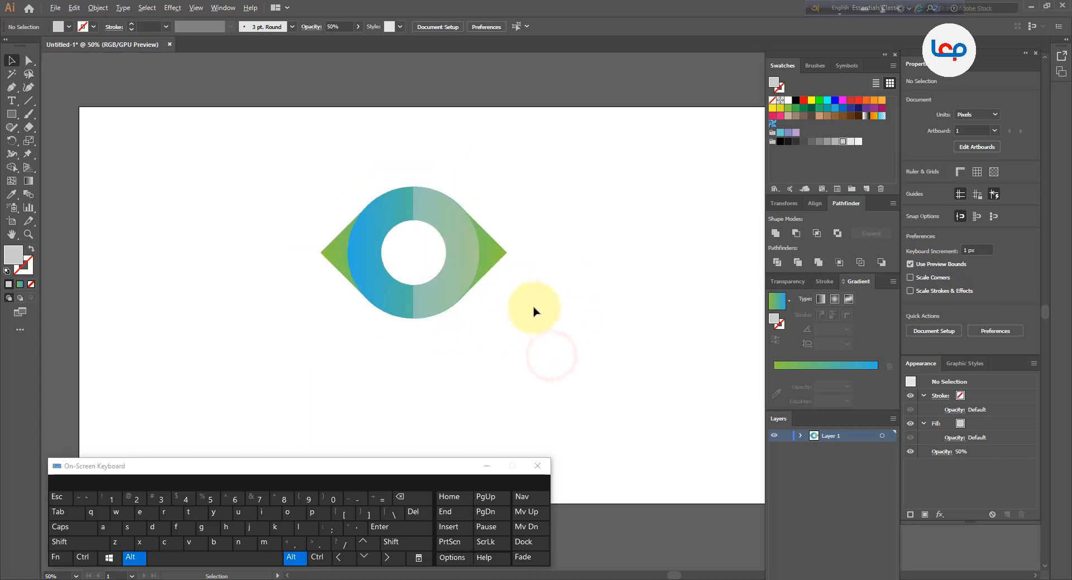
left_click_drag(551, 307, 323, 235)
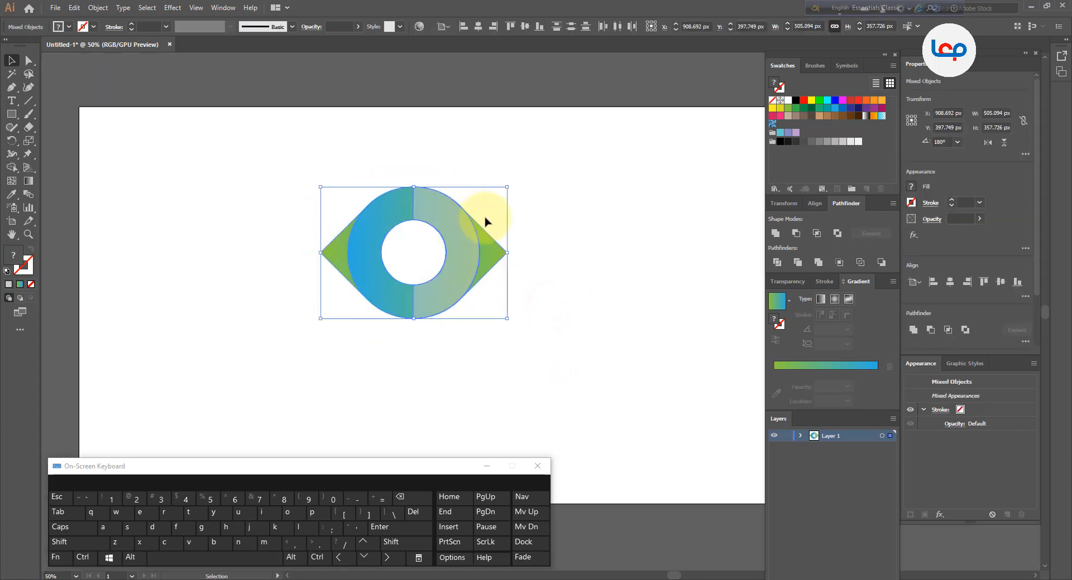
right_click(442, 255)
left_click(596, 251)
scroll(481, 249, "up", 1)
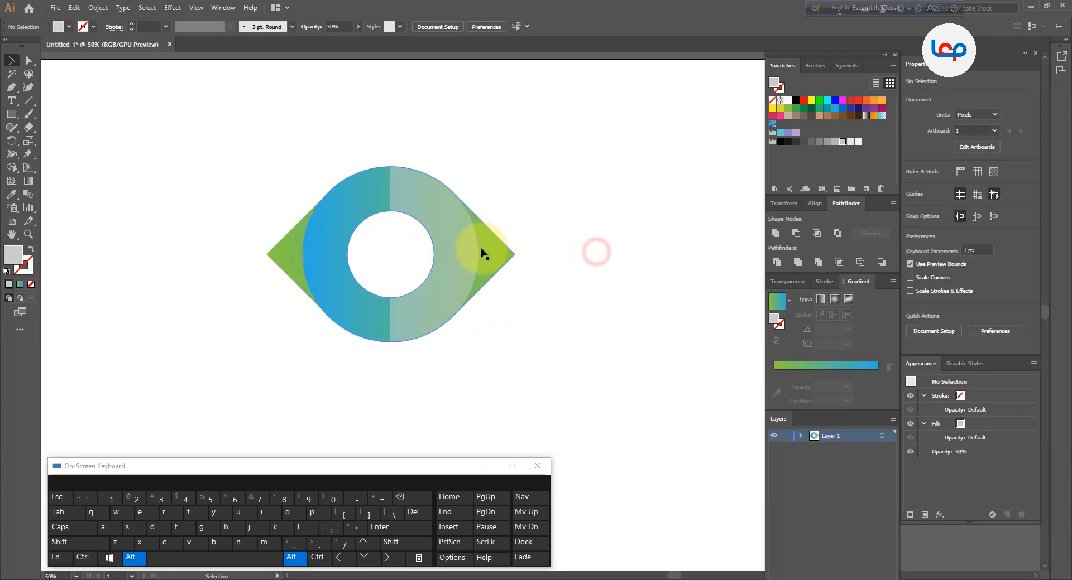
left_click(569, 234)
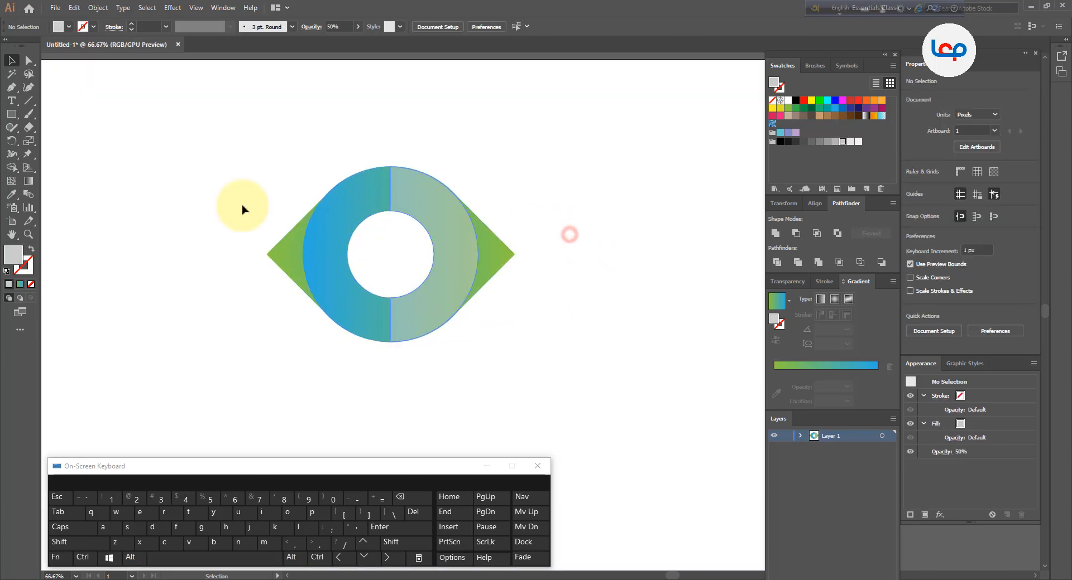
Add the letter H as point text beside the icon with the Type tool
left_click(13, 101)
left_click(135, 167)
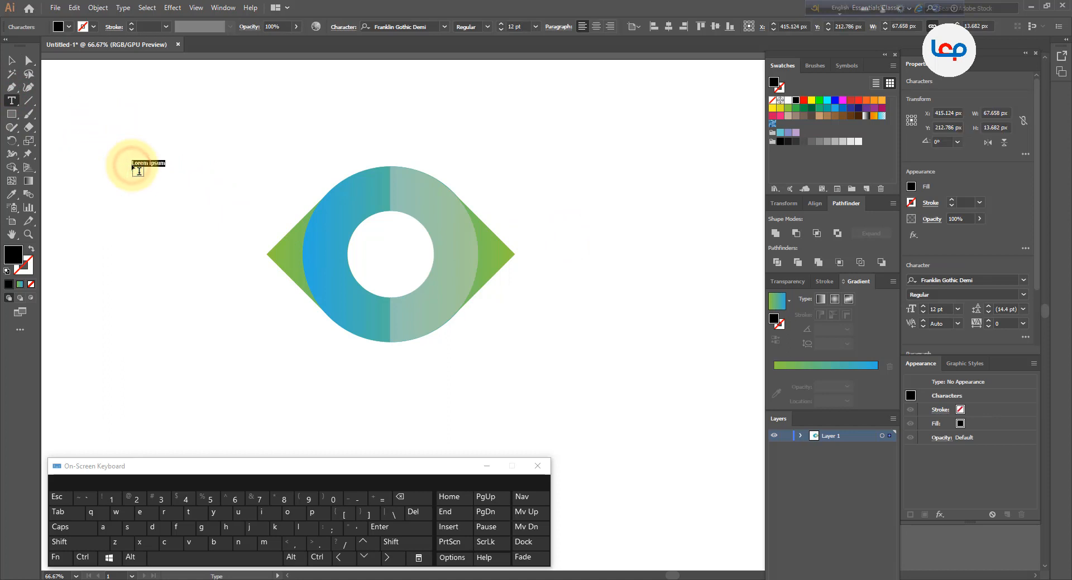
key("shift")
type("H")
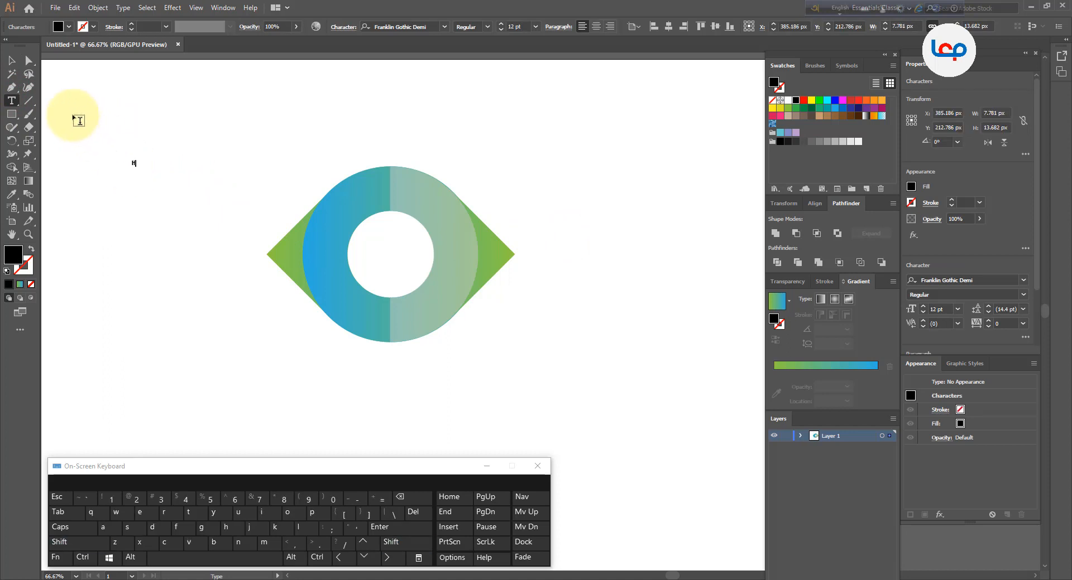
left_click(12, 60)
key("alt")
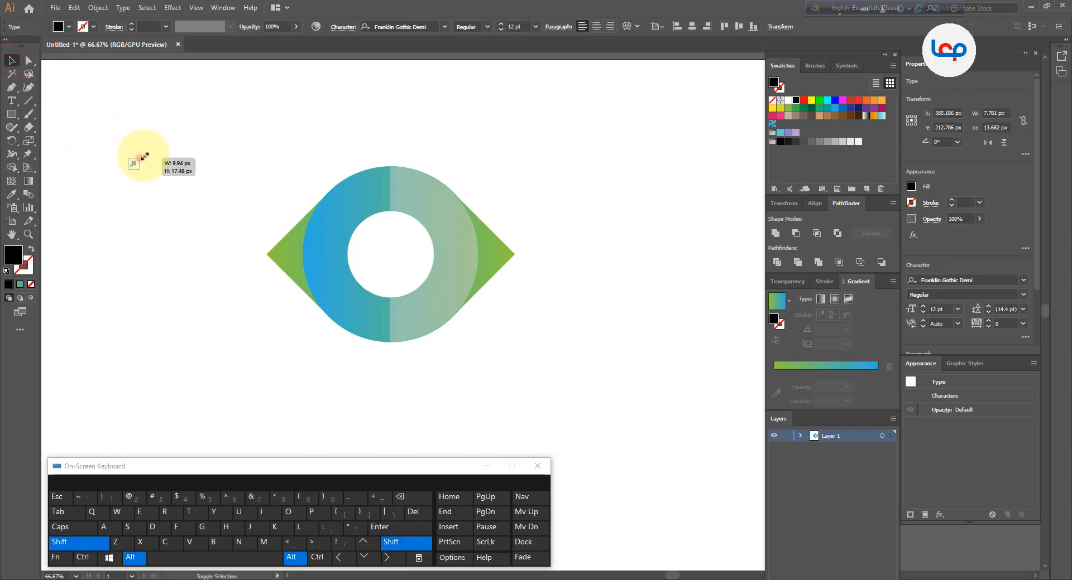
Scale the H up proportionally from its centre
left_click_drag(143, 157, 200, 132)
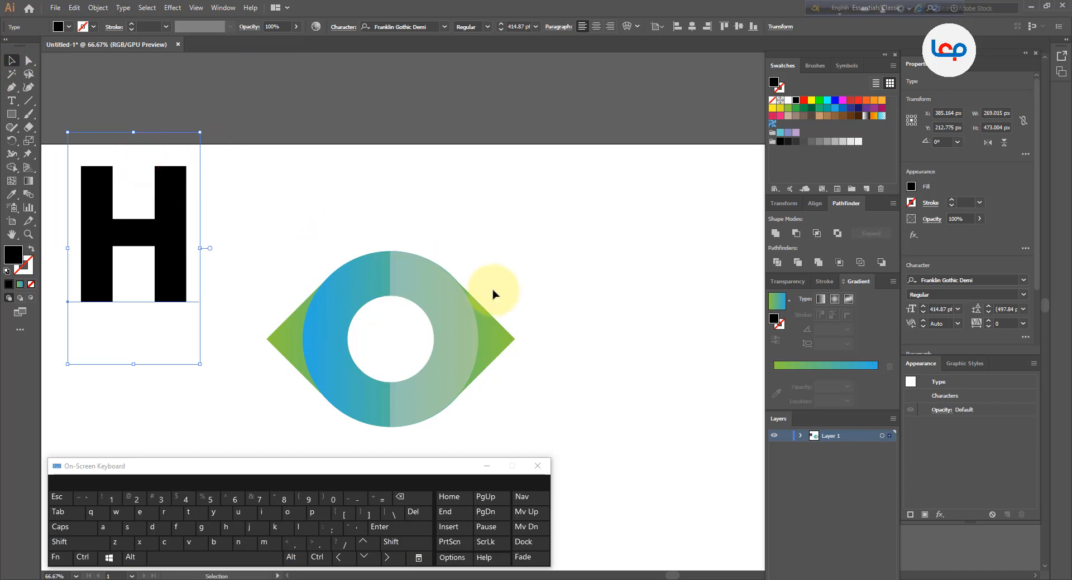
scroll(385, 204, "down", 3)
scroll(430, 333, "up", 3)
Select the whole icon and shift it slightly down and right
left_click_drag(483, 138, 234, 304)
left_click_drag(462, 119, 535, 75)
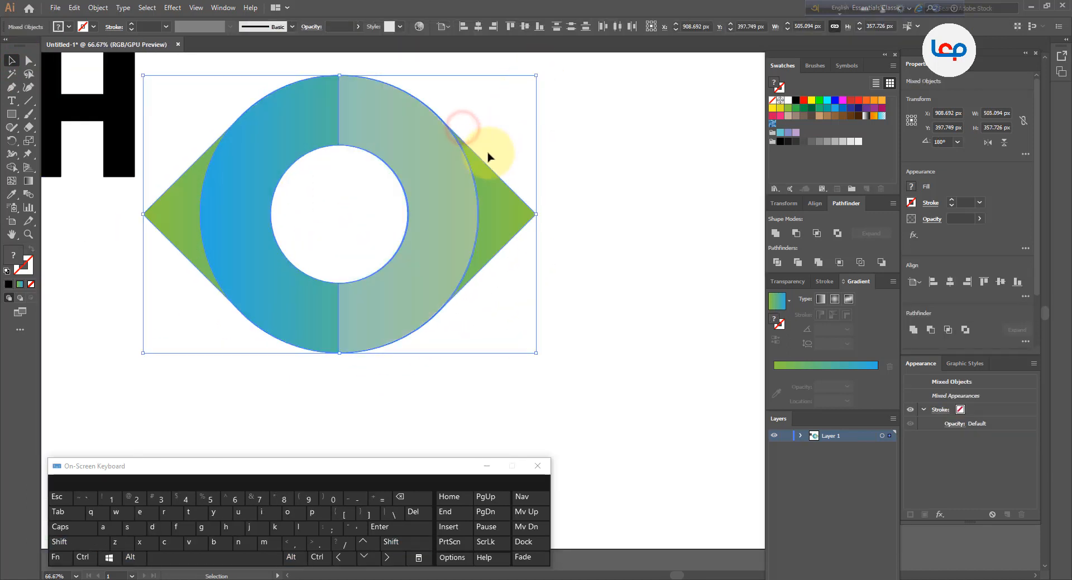
left_click_drag(445, 192, 458, 217)
left_click(577, 195)
Move the H into the ring's centre and scale it down to fit the hole
left_click_drag(106, 151, 374, 264)
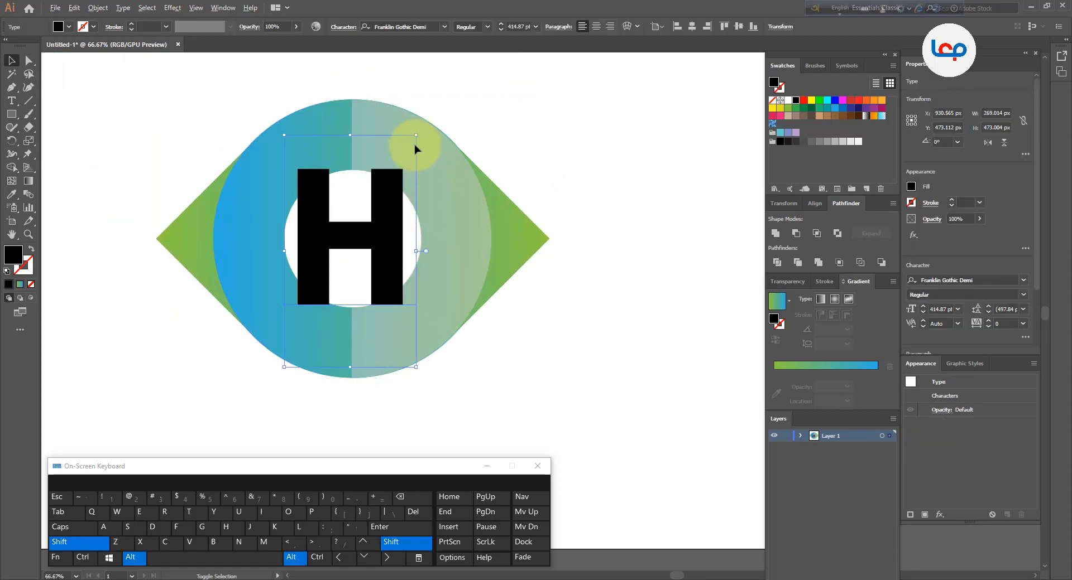
left_click_drag(415, 135, 402, 159)
left_click(570, 186)
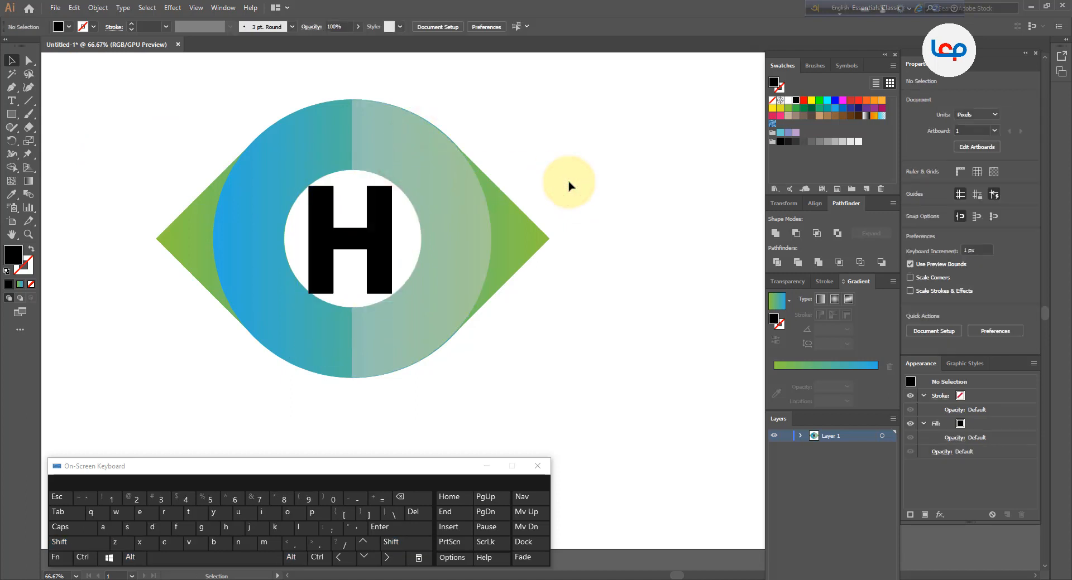
Shrink the H slightly more and convert it to outlines
left_click(370, 235)
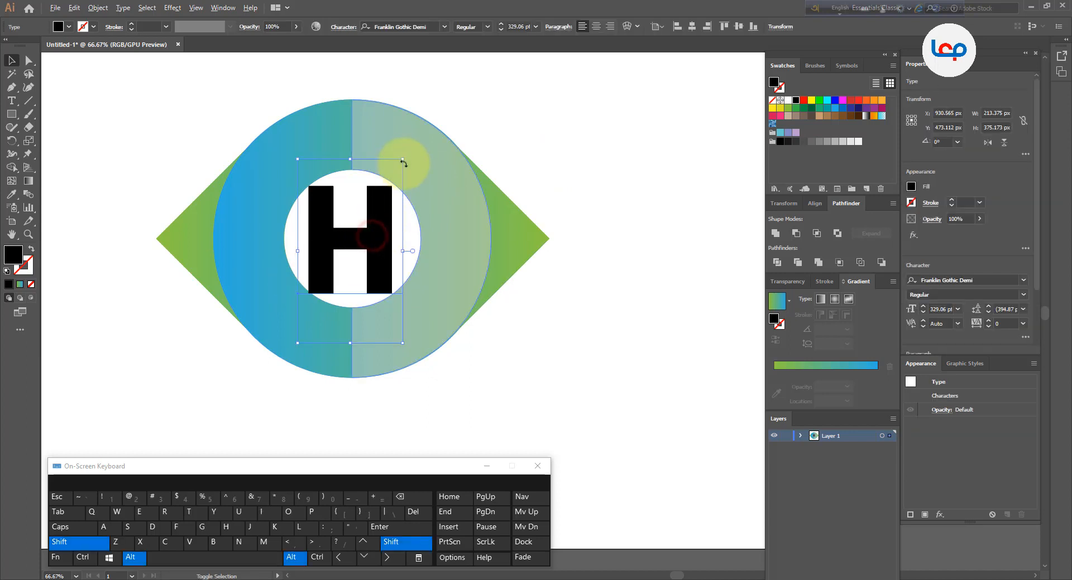
left_click_drag(405, 160, 400, 165)
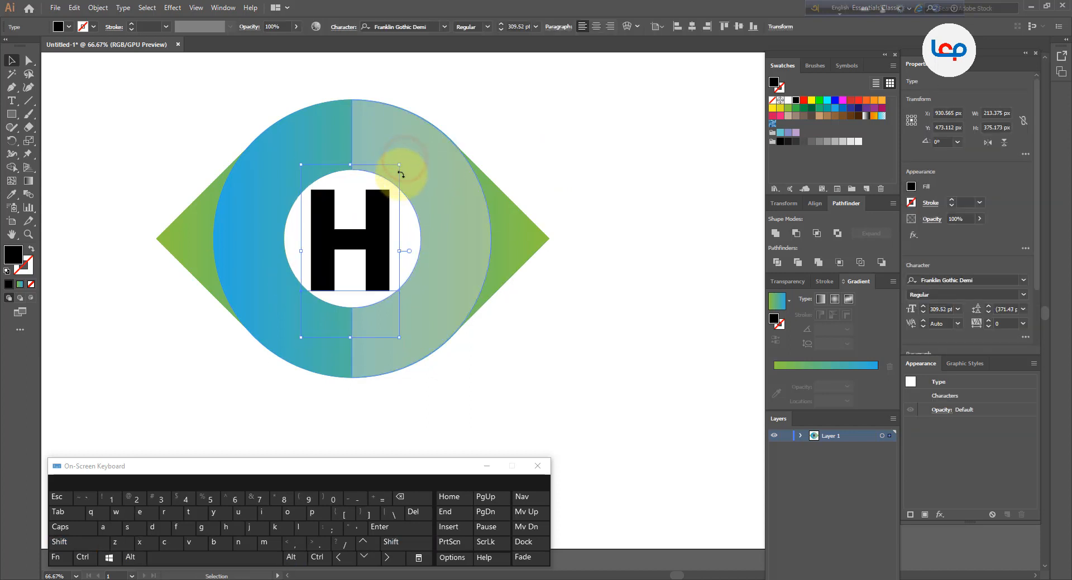
right_click(371, 224)
left_click(380, 303)
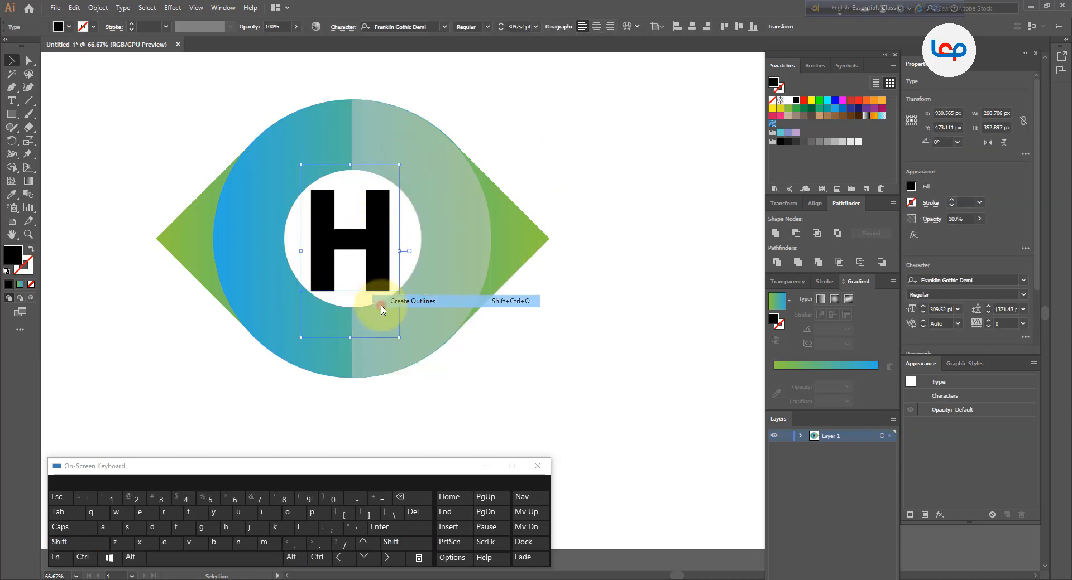
left_click(584, 314)
Round the H's four outer corners to about 47 px with the Direct Selection live corners
scroll(382, 234, "up", 1)
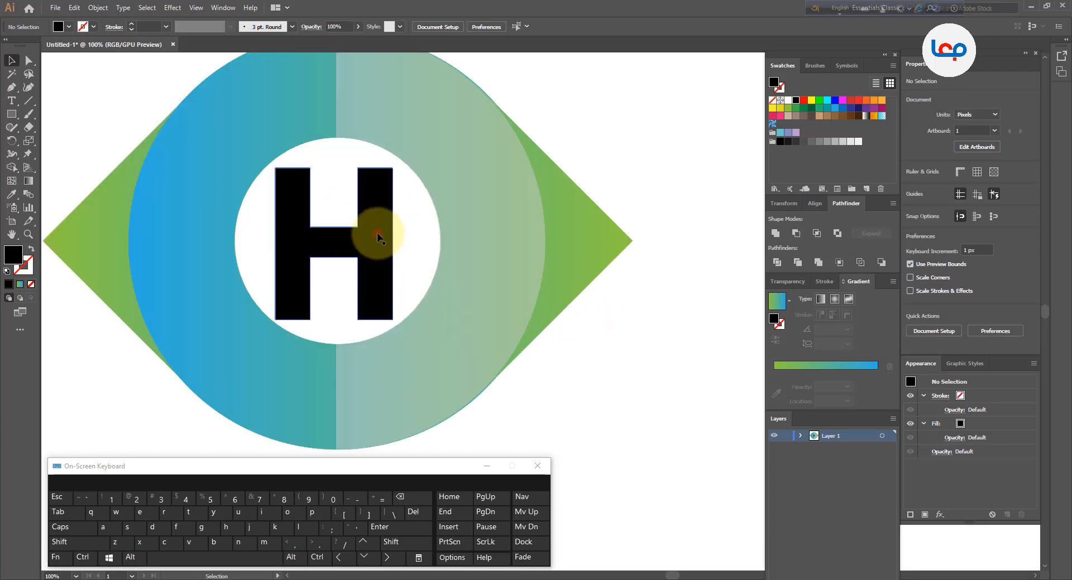
left_click_drag(376, 232, 380, 232)
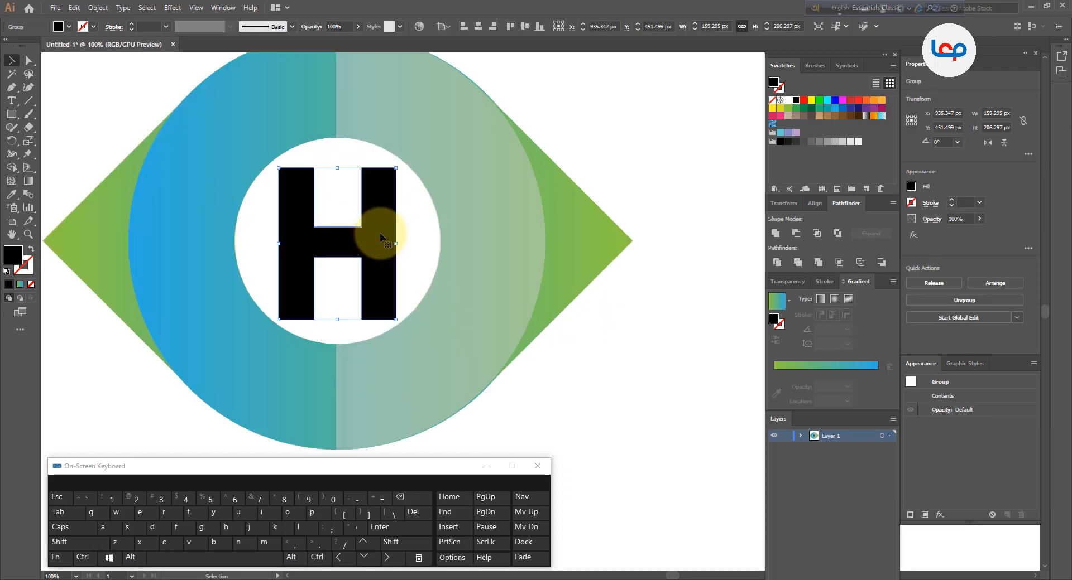
left_click(29, 60)
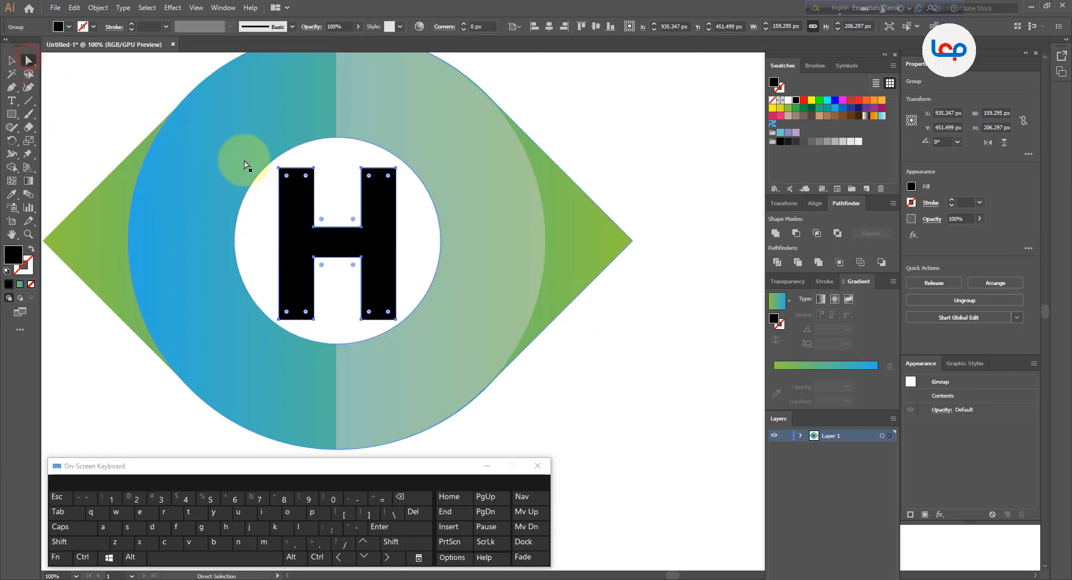
left_click(280, 169)
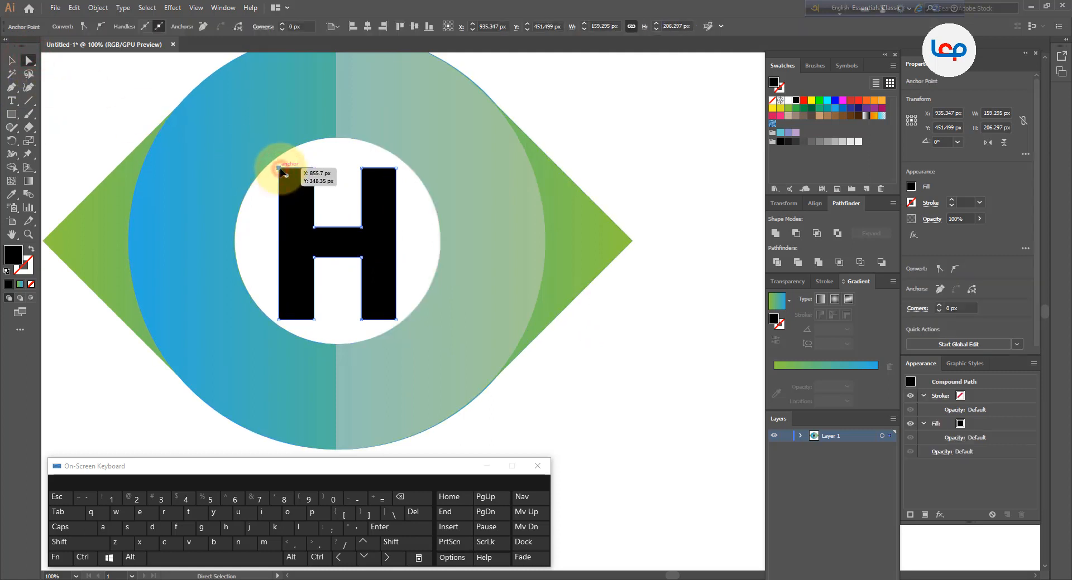
left_click(396, 168, "shift")
left_click(396, 319, "shift")
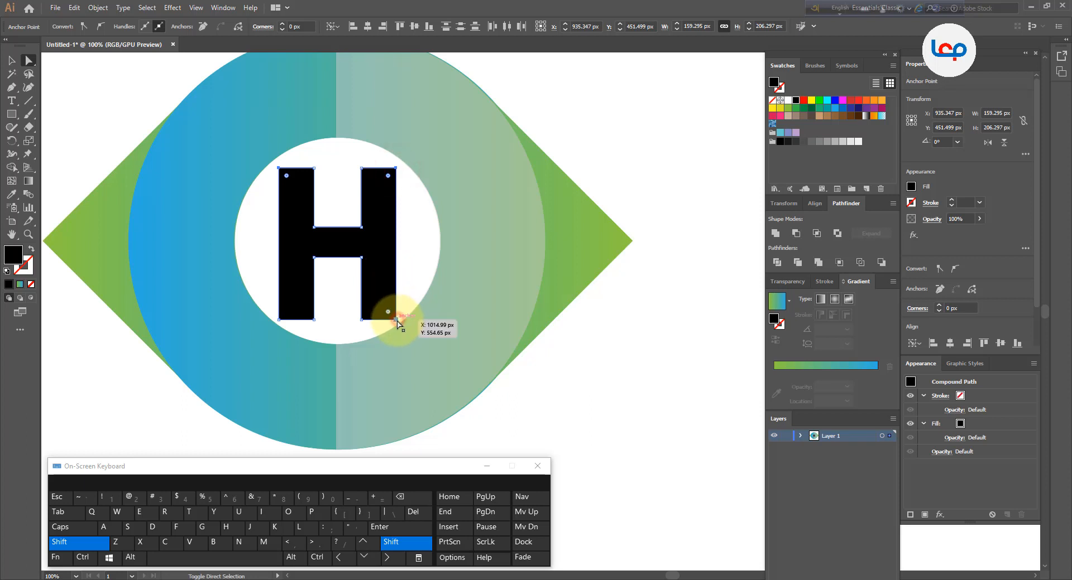
left_click(279, 320, "shift")
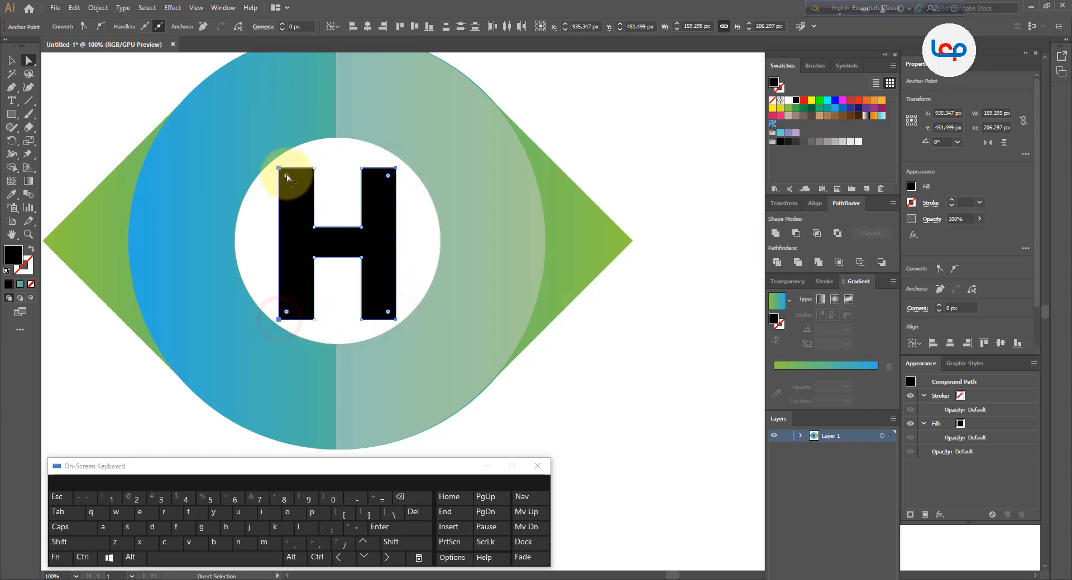
left_click_drag(292, 187, 343, 257)
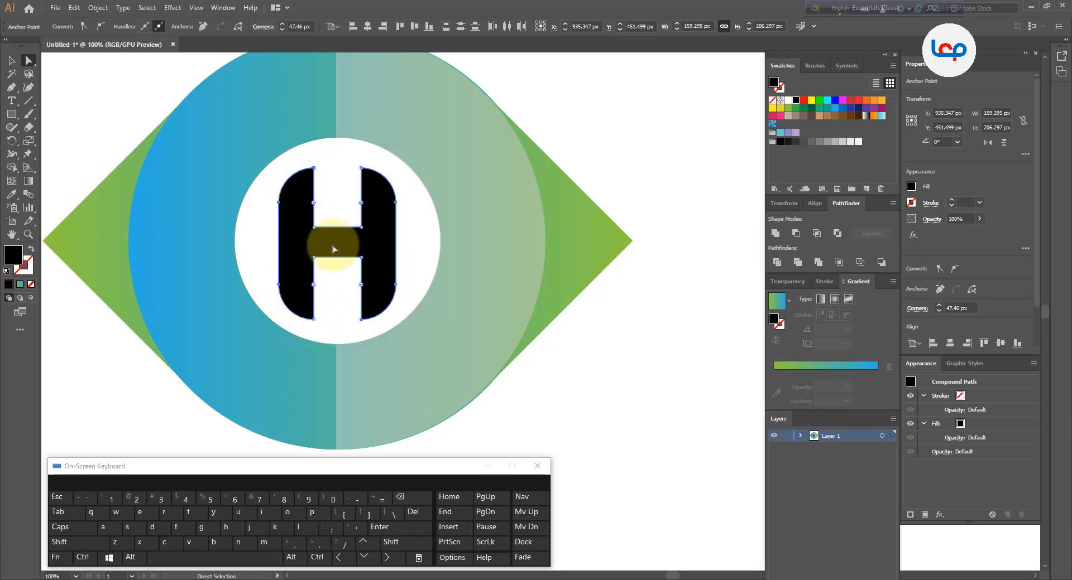
Apply the icon's green-to-blue gradient to the H with the Eyedropper
left_click(11, 59)
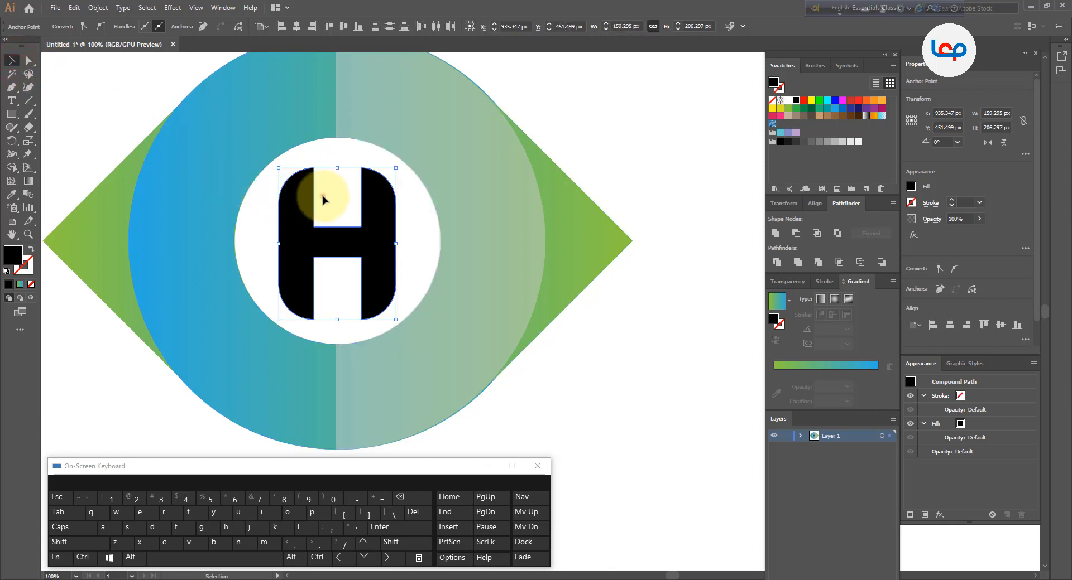
left_click(366, 207)
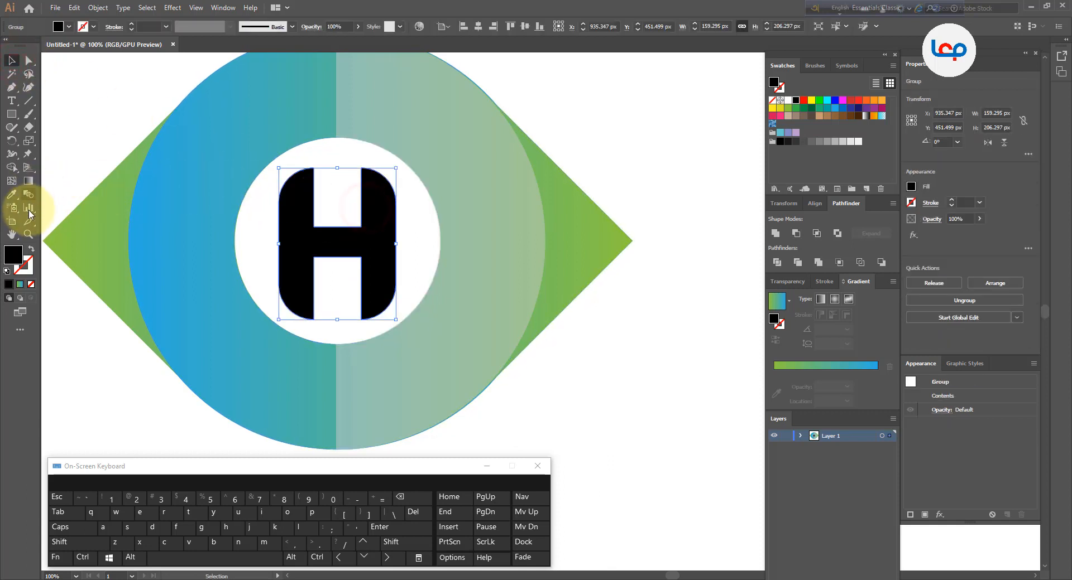
left_click(11, 194)
left_click(85, 228)
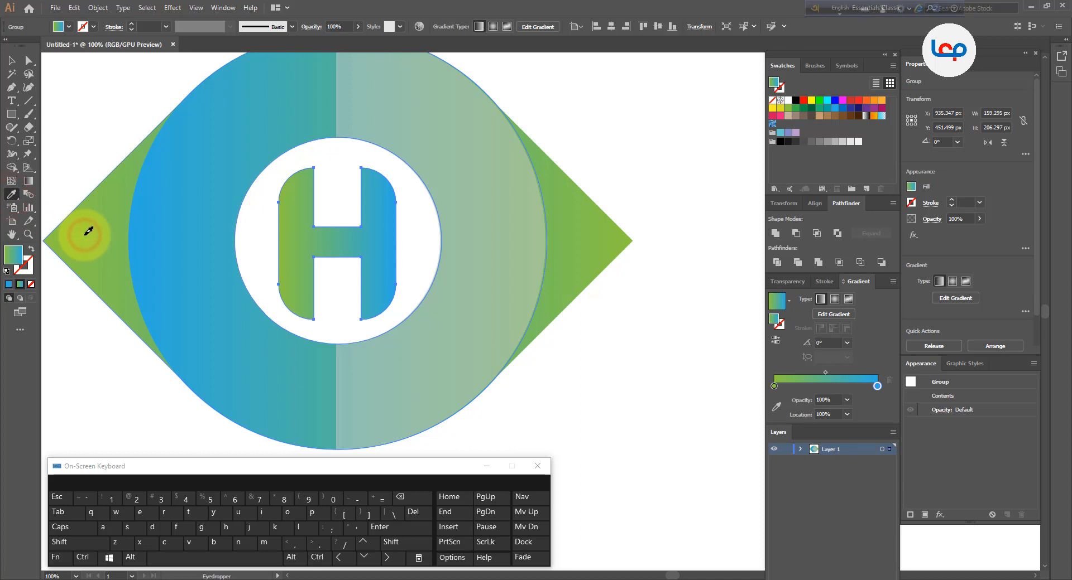
Reorient the H's gradient to run from green at the top to blue at the bottom with the Gradient tool
left_click(28, 181)
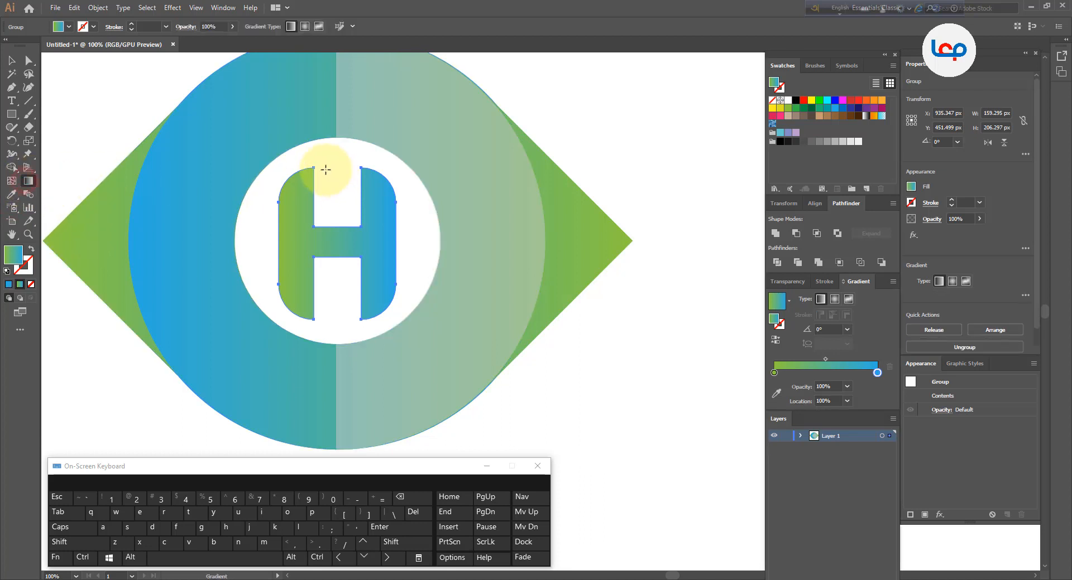
left_click_drag(312, 166, 366, 305)
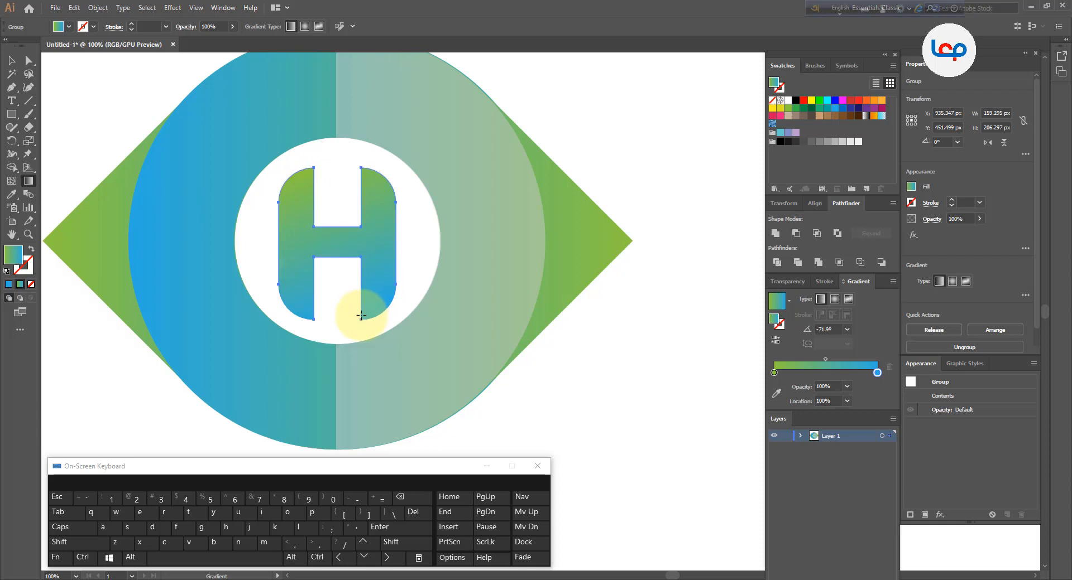
left_click(9, 61)
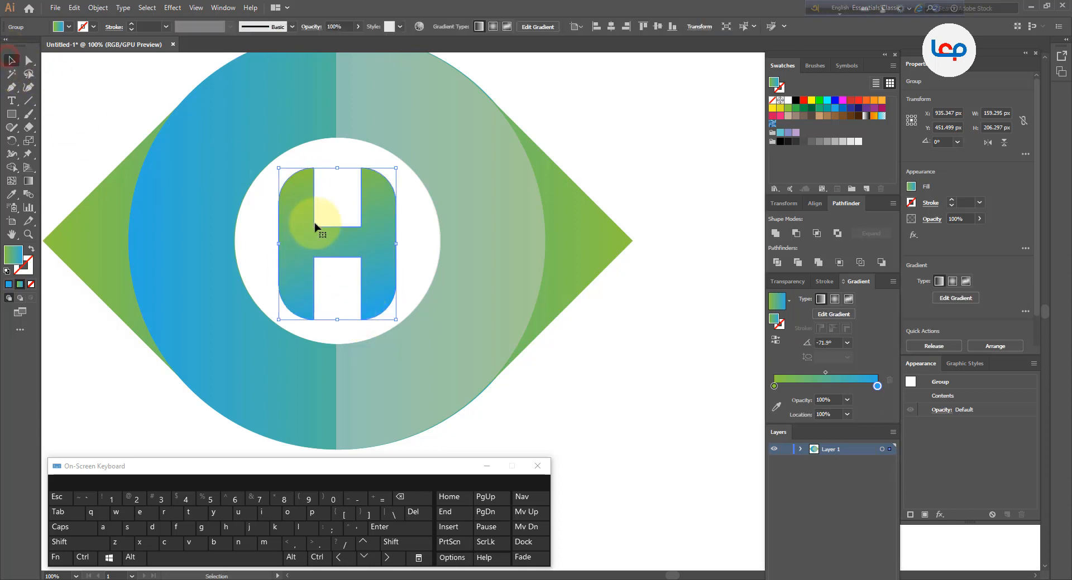
left_click(337, 265)
Group all the logo's parts and centre the group horizontally on the artboard
scroll(346, 240, "down", 2)
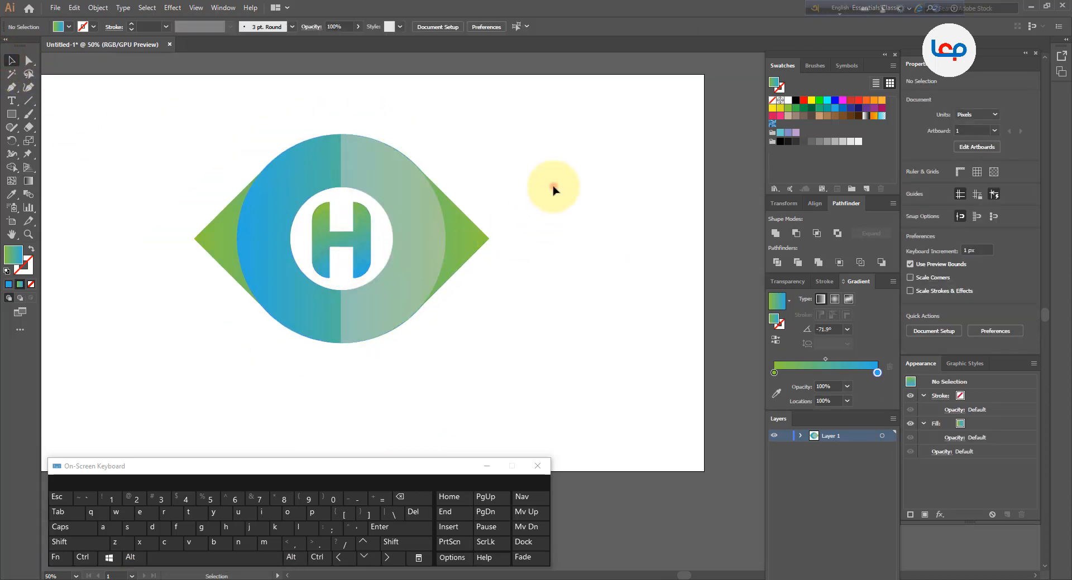
scroll(421, 182, "down", 1)
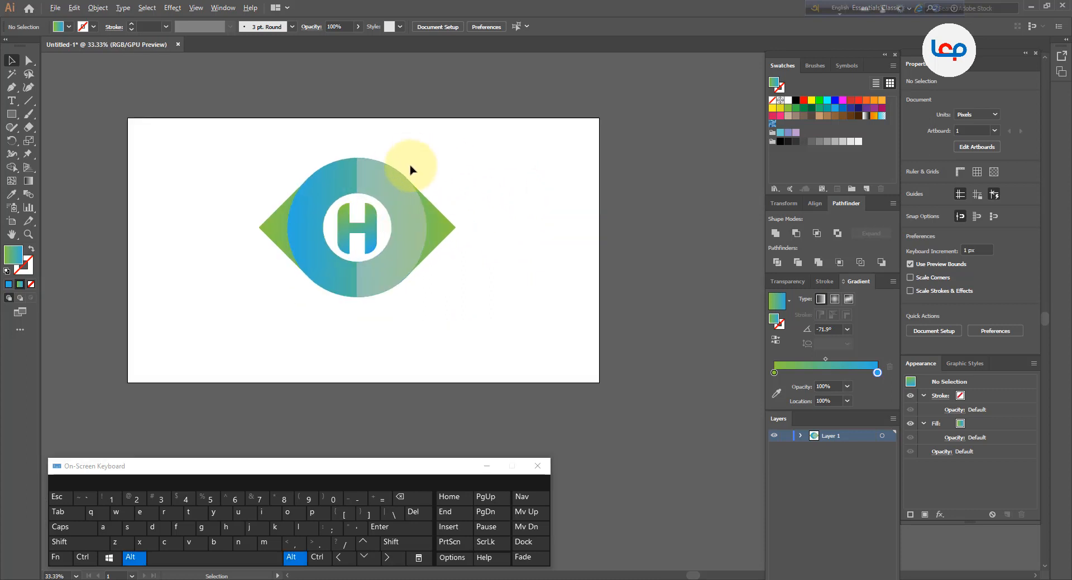
scroll(410, 169, "up", 1)
left_click(453, 190)
left_click_drag(413, 148, 325, 180)
right_click(329, 179)
left_click(363, 251)
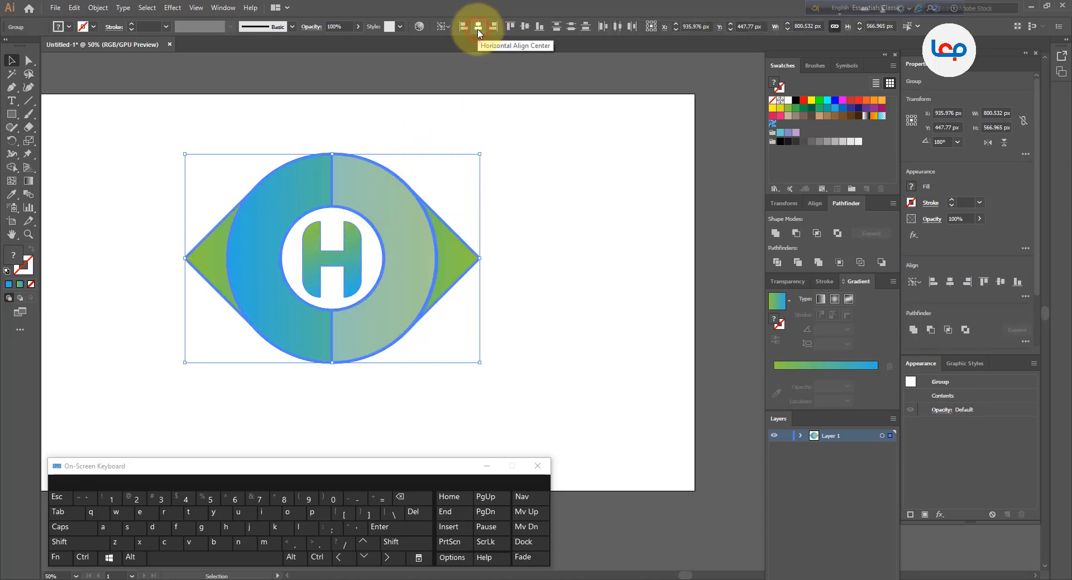
left_click(523, 27)
left_click(522, 198)
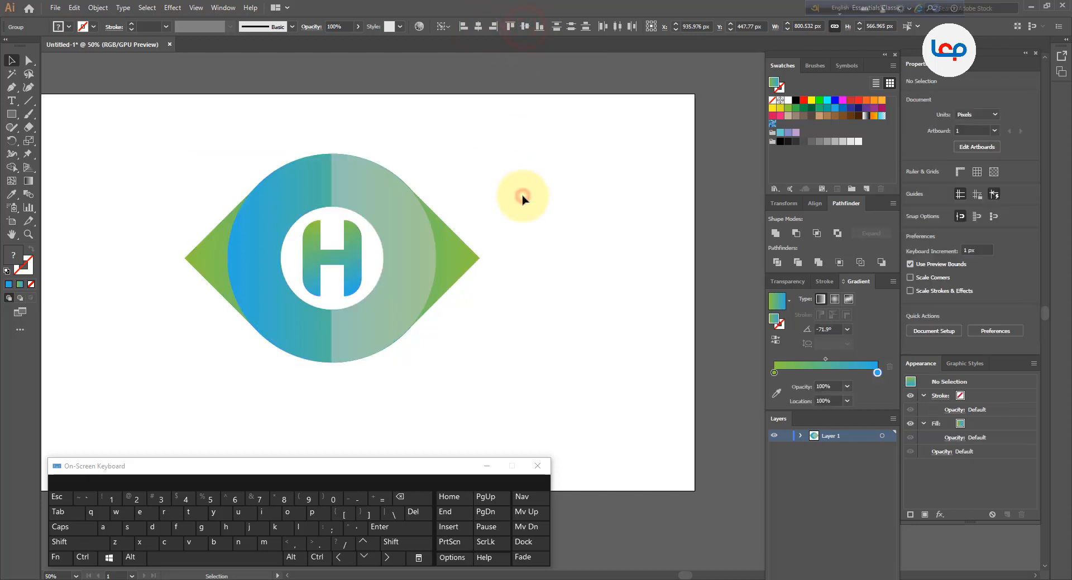
scroll(395, 218, "down", 2)
left_click(431, 279)
scroll(371, 221, "up", 2)
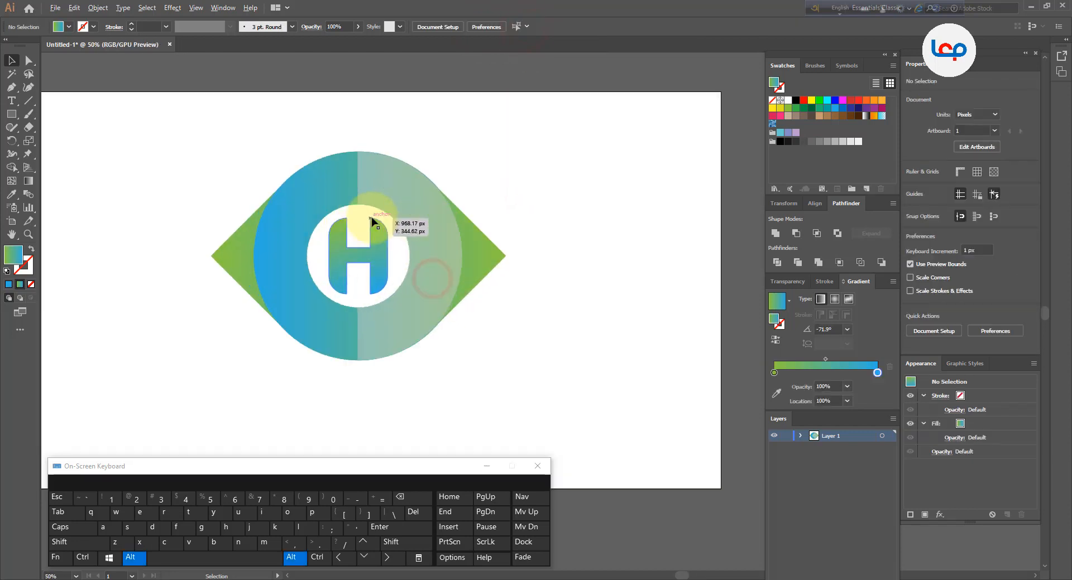
scroll(371, 222, "up", 1)
left_click_drag(477, 153, 496, 143)
left_click(510, 144)
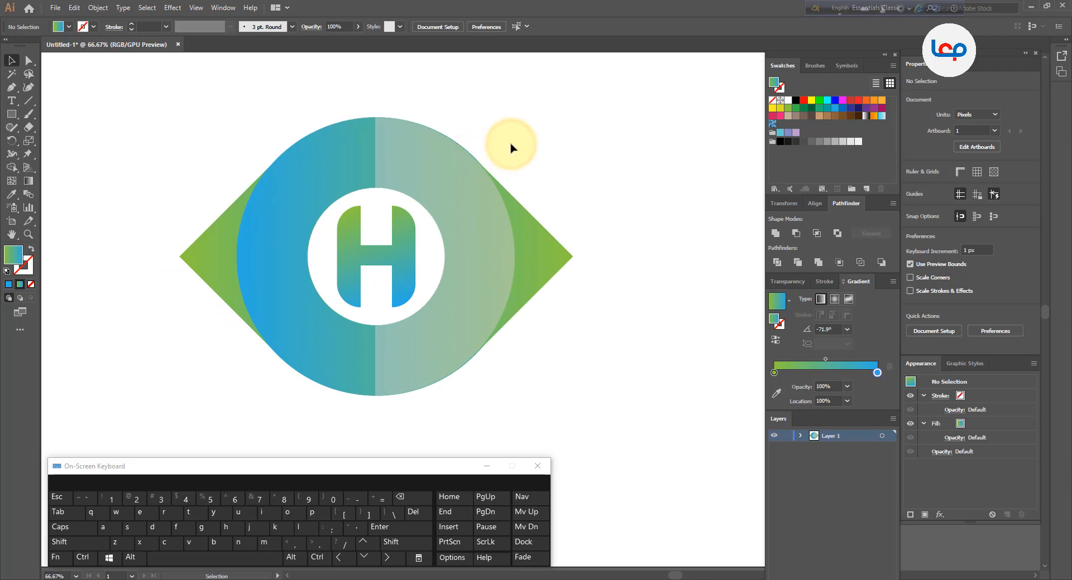